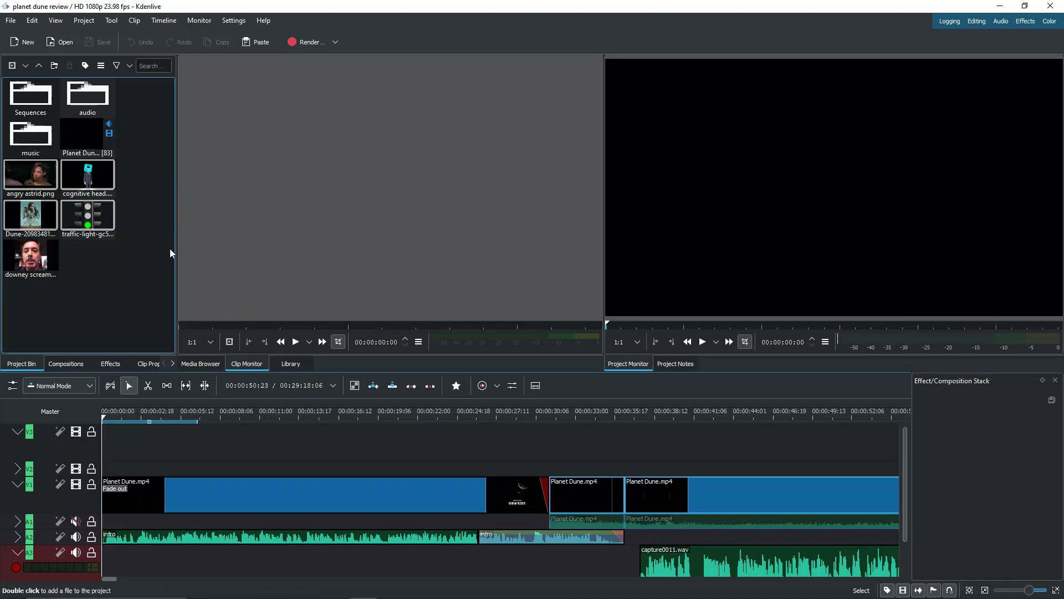
# Create a default 5-second animation clip, animation-0003.json, from the Project Bin and close Glaxnimate
pyautogui.rightClick(94, 277)
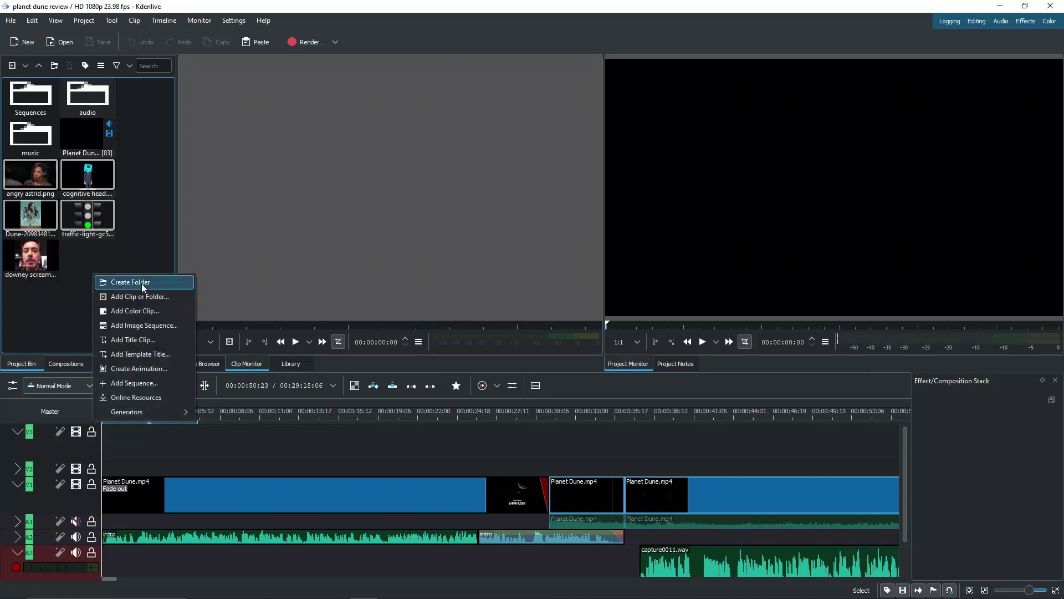
pyautogui.click(153, 369)
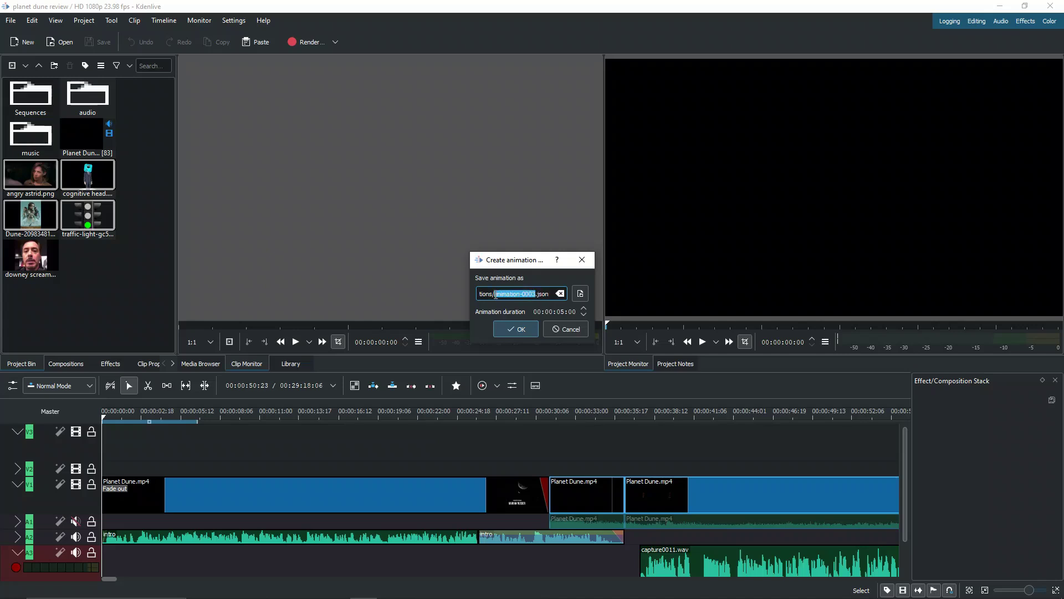
pyautogui.click(518, 329)
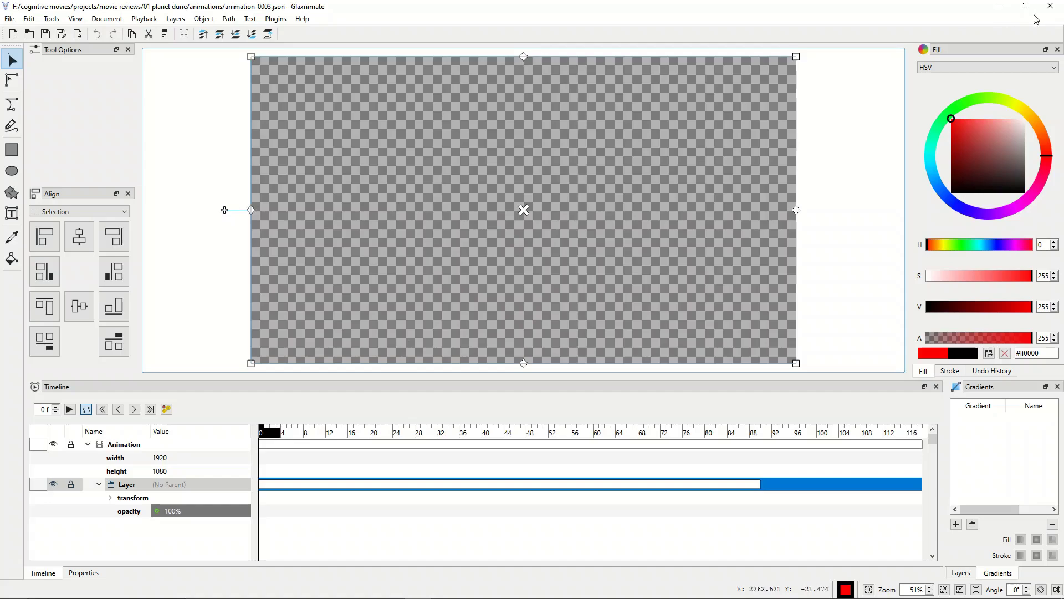
pyautogui.click(1051, 7)
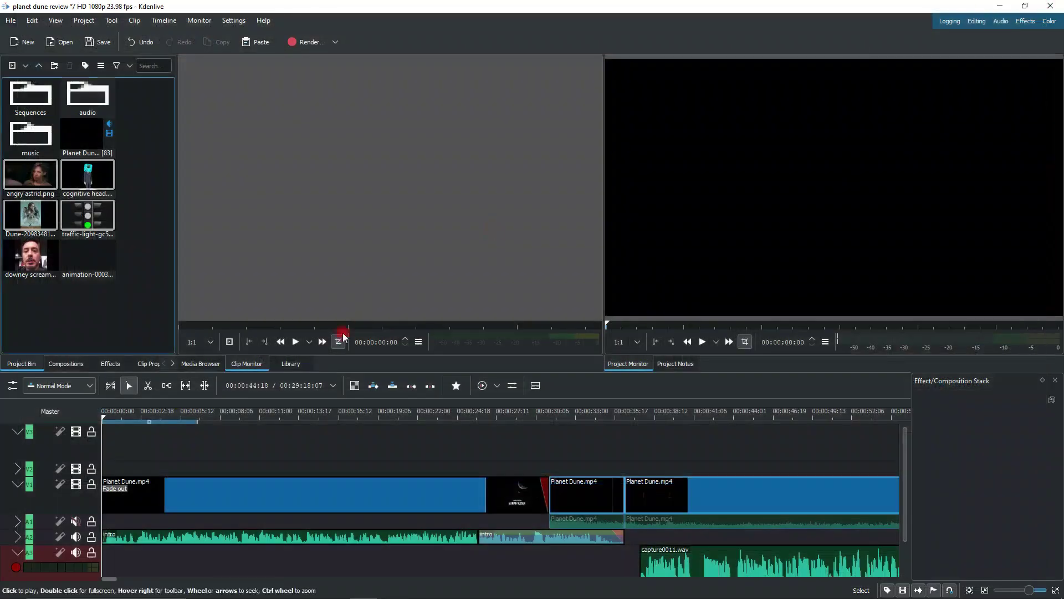
# Place animation-0003.json at the timeline start on track V2, above Planet Dune.mp4
pyautogui.click(81, 260)
pyautogui.moveTo(81, 261); pyautogui.dragTo(106, 459)
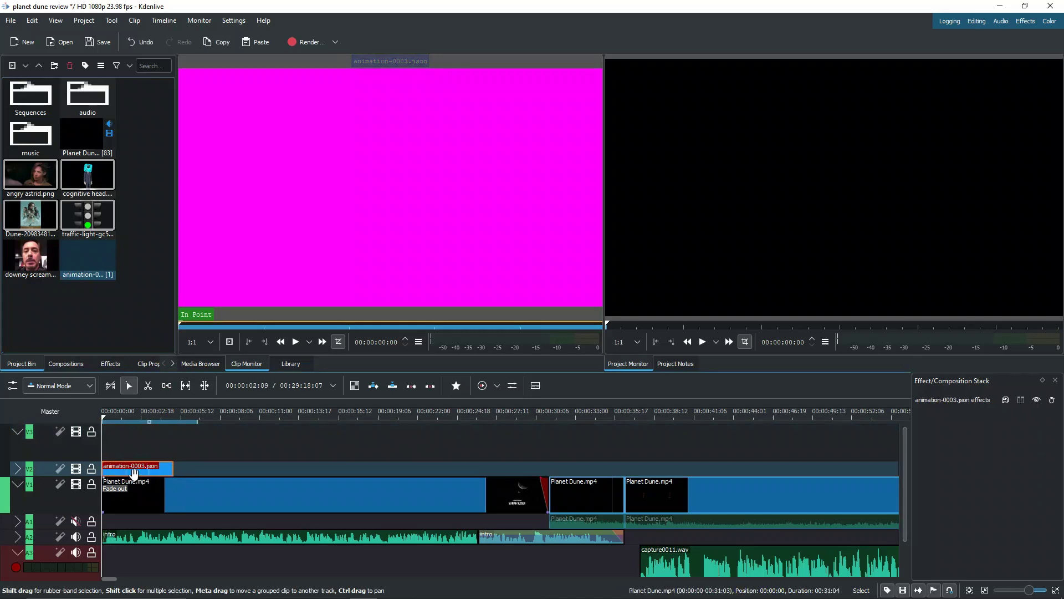
pyautogui.click(133, 432)
pyautogui.moveTo(133, 433); pyautogui.dragTo(131, 466)
pyautogui.scroll(3, 158, 482)
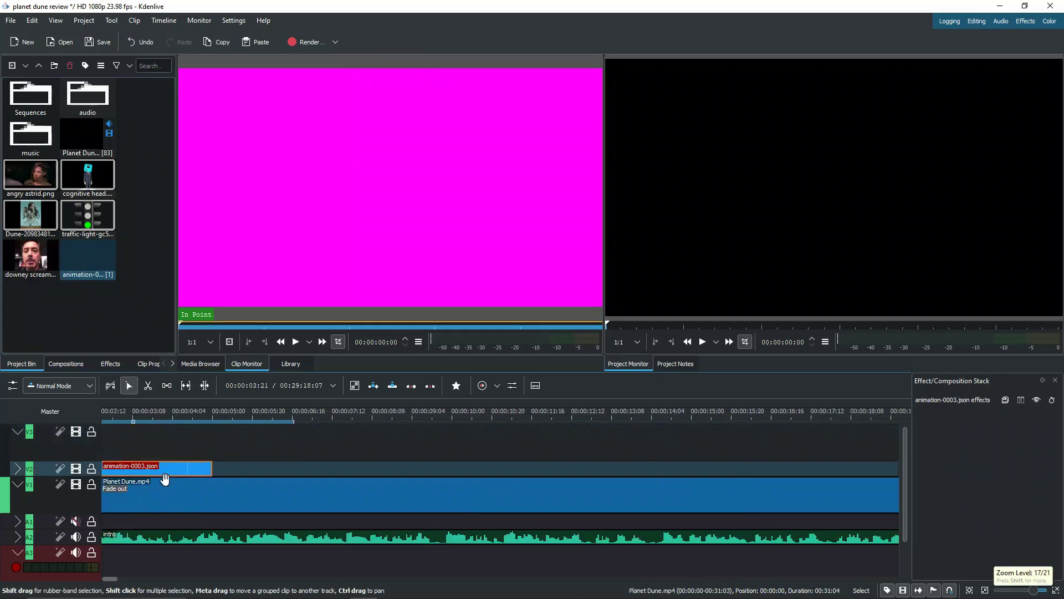
# Preview the intro title and trim the animation clip's right edge shorter
pyautogui.click(176, 493)
pyautogui.moveTo(150, 415); pyautogui.dragTo(305, 428)
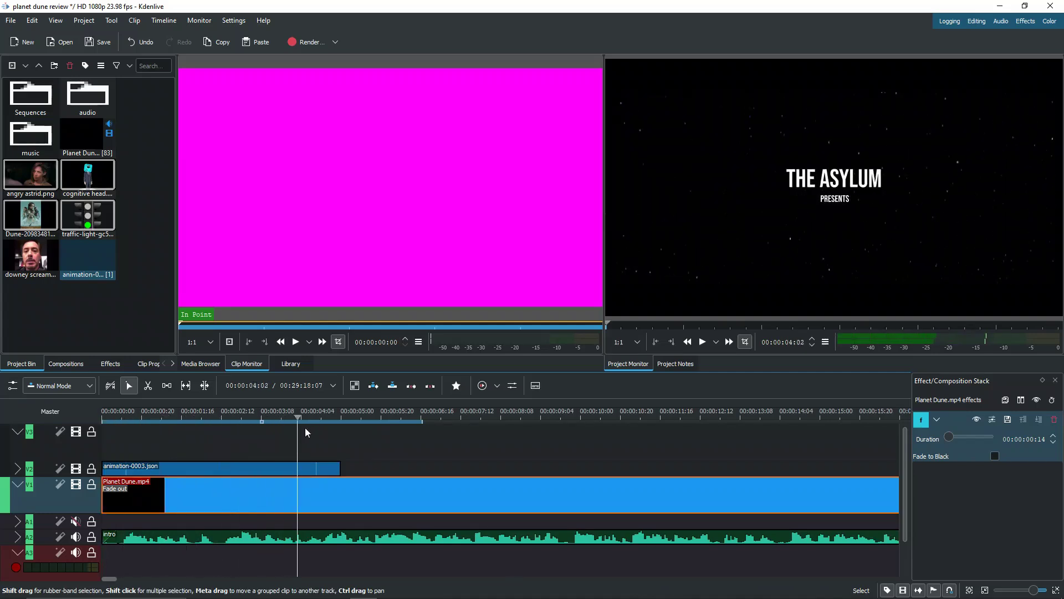
pyautogui.click(196, 421)
pyautogui.scroll(-3, 166, 469)
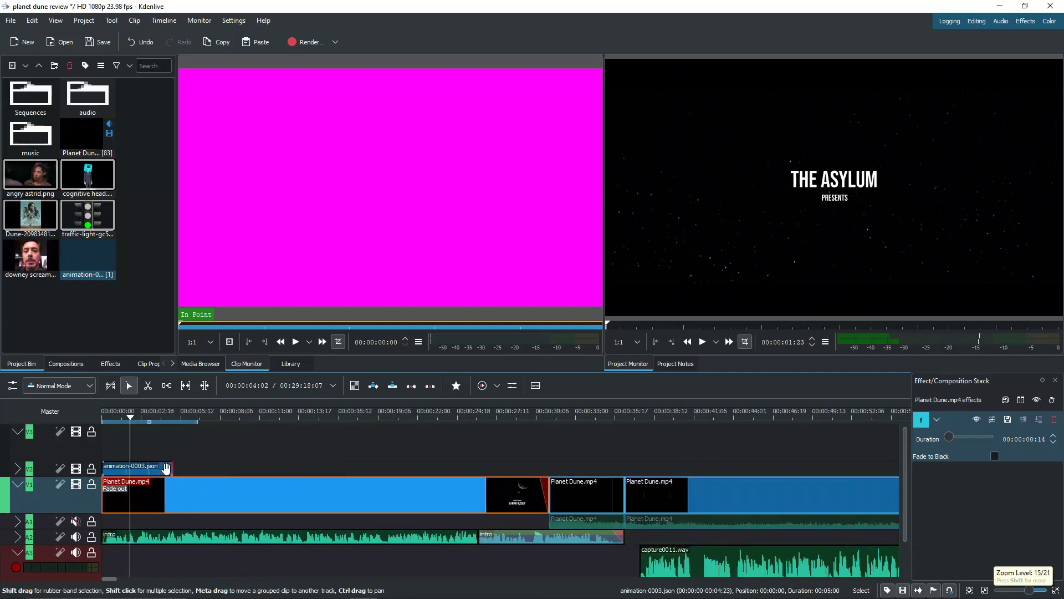
pyautogui.scroll(3, 166, 468)
pyautogui.click(198, 470)
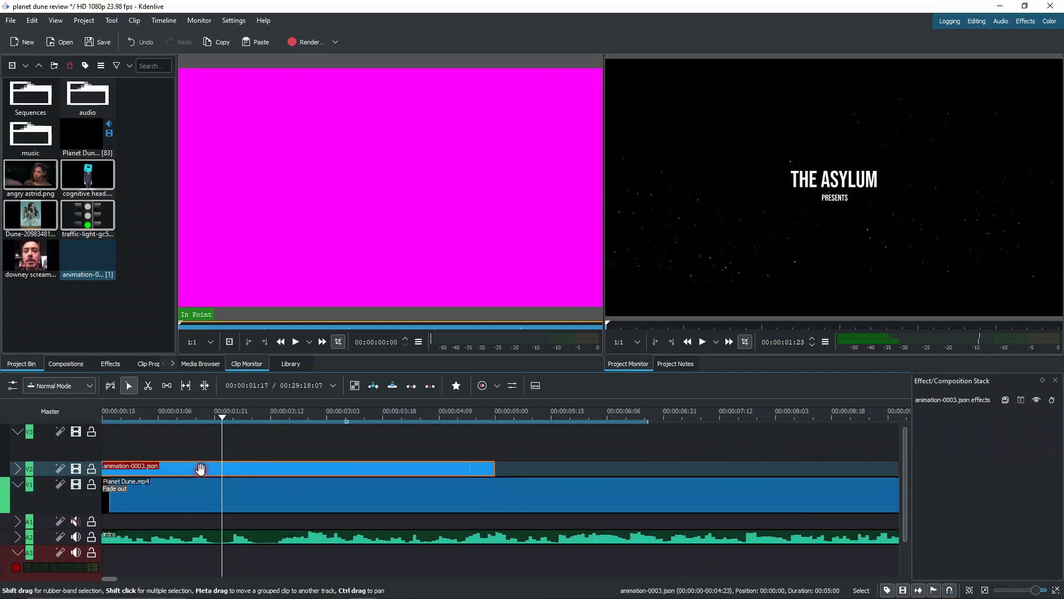
pyautogui.moveTo(494, 469); pyautogui.dragTo(675, 476)
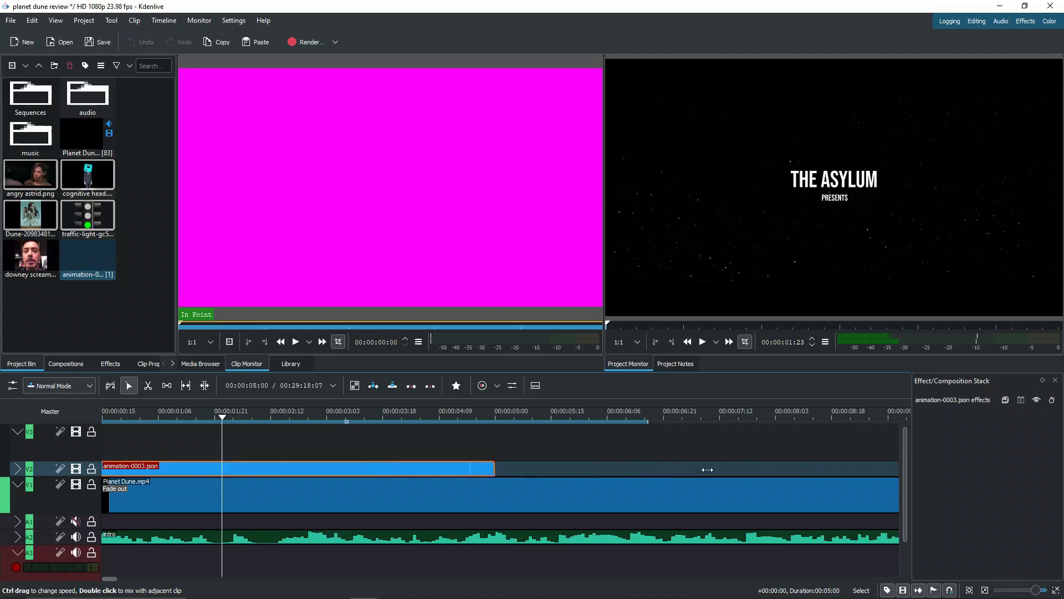
pyautogui.moveTo(680, 469); pyautogui.dragTo(681, 469)
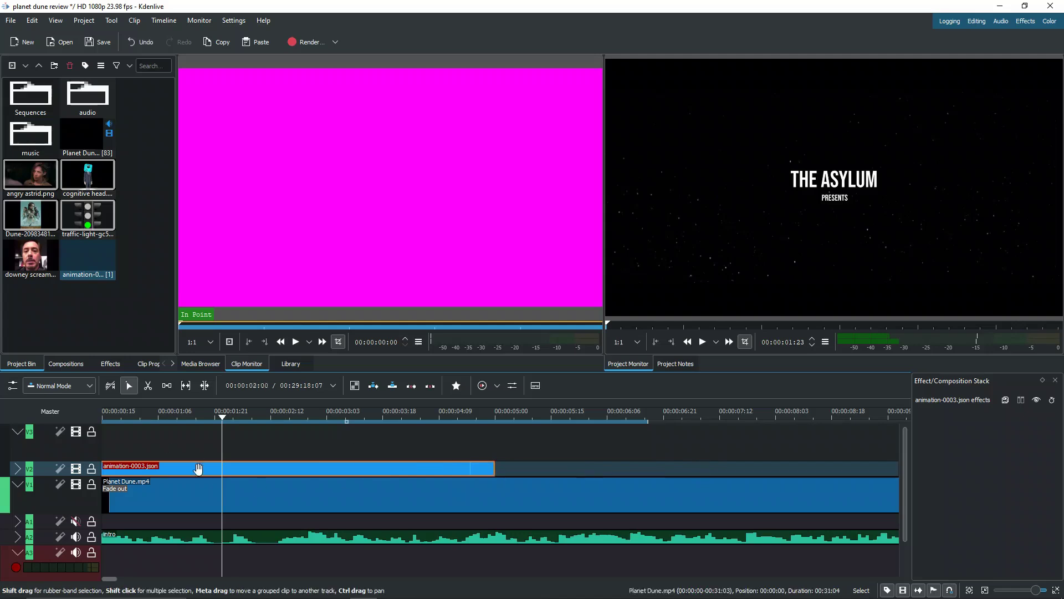
# Open animation-0003.json in Glaxnimate and scrub its 120 frames over the intro footage
pyautogui.doubleClick(444, 465)
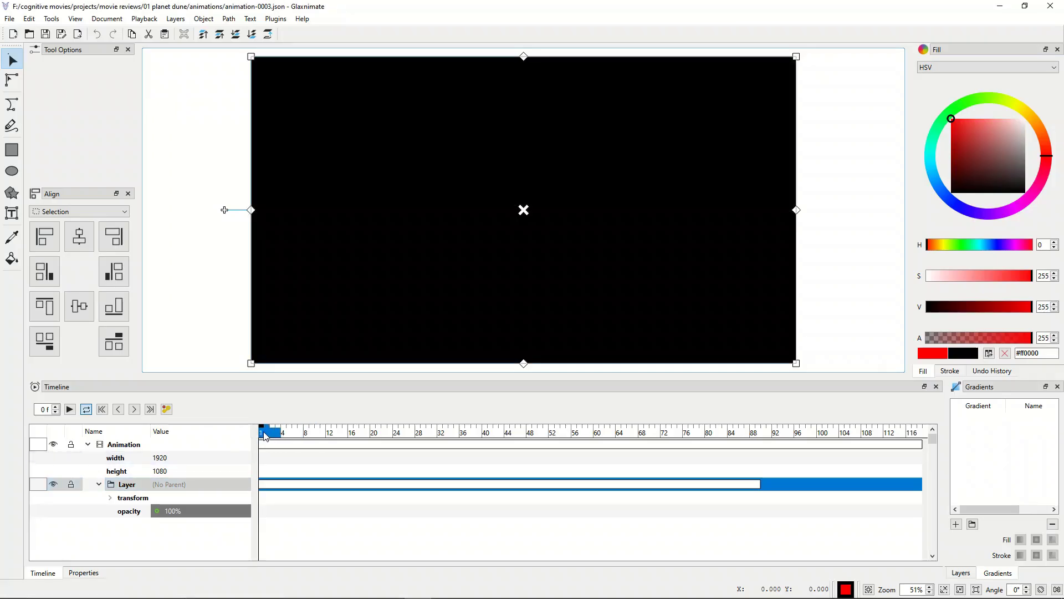
pyautogui.moveTo(265, 435); pyautogui.dragTo(940, 437)
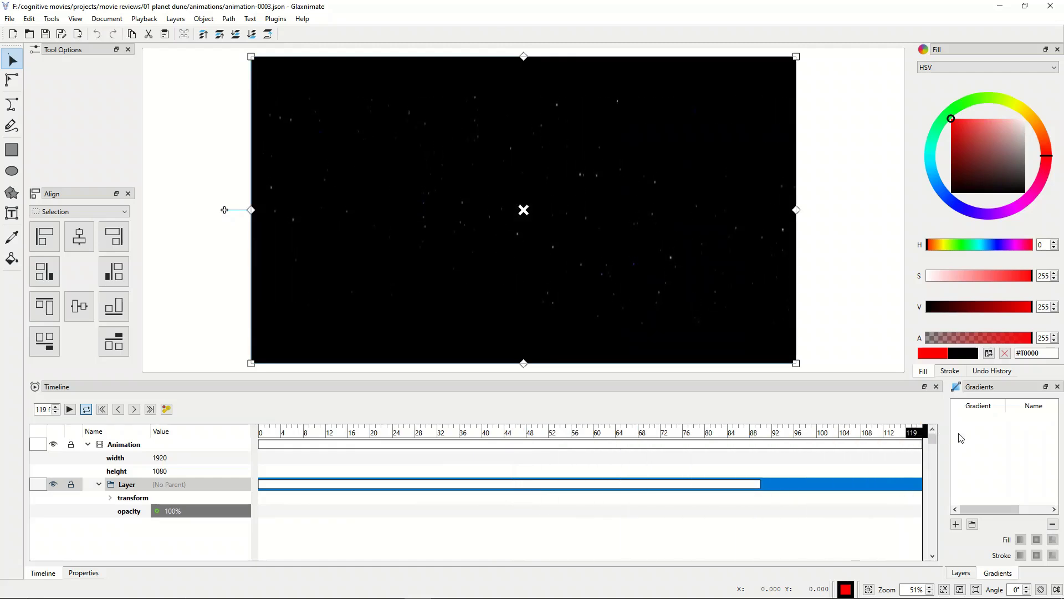
pyautogui.moveTo(920, 436); pyautogui.dragTo(308, 437)
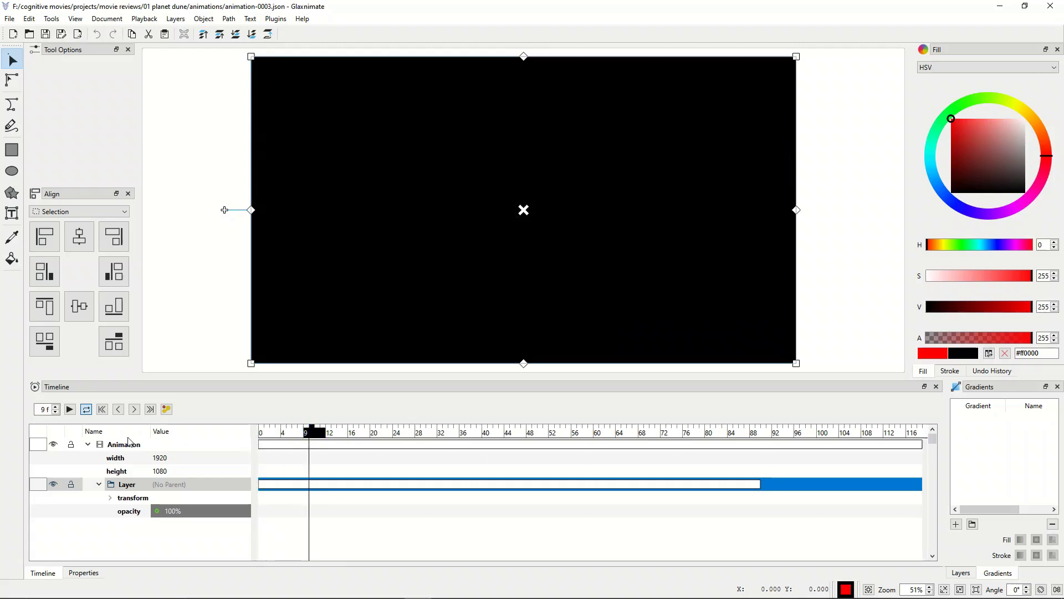
# Set the animation length to 250 frames (10.42 s at 24 fps) via Document > Timing
pyautogui.click(145, 19)
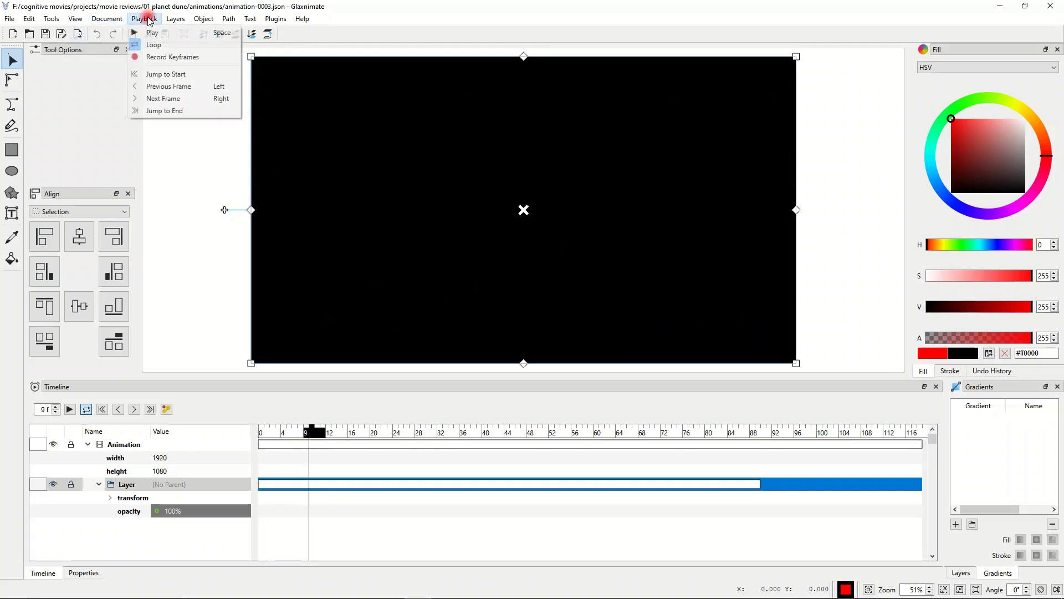
pyautogui.moveTo(109, 23)
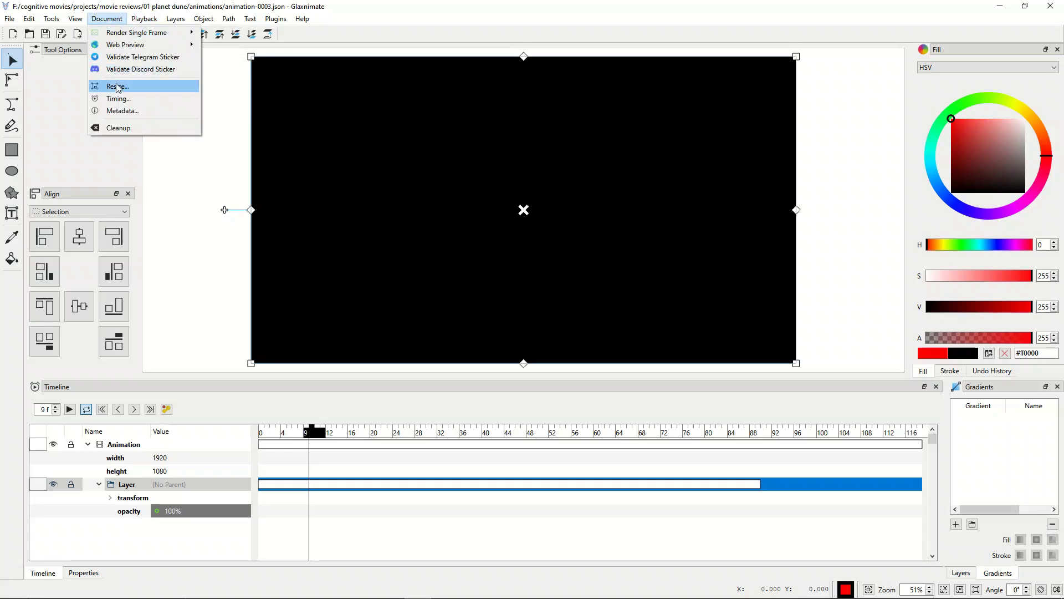
pyautogui.click(133, 100)
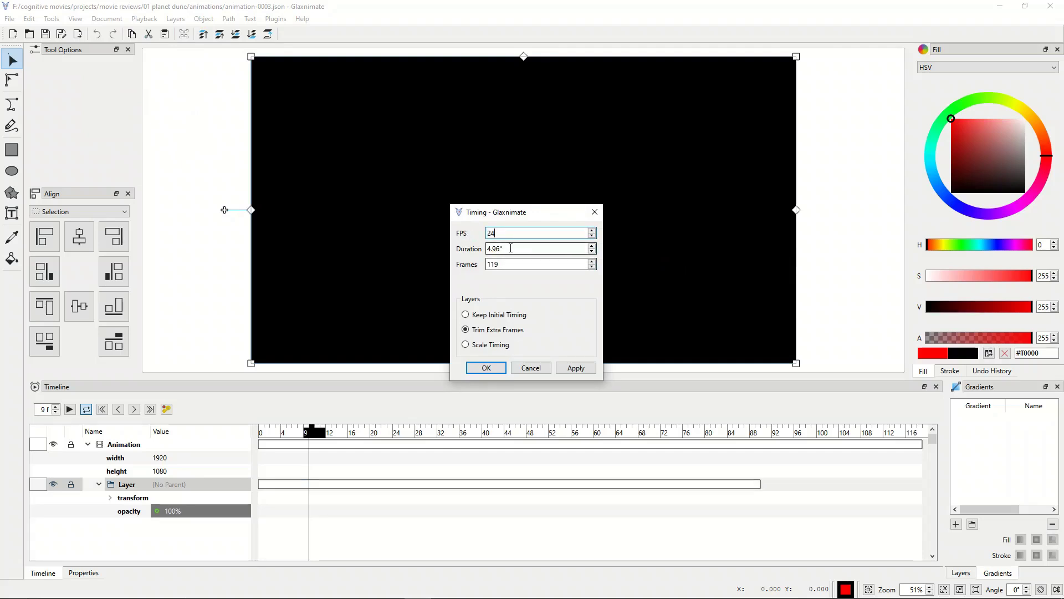
pyautogui.moveTo(512, 250); pyautogui.dragTo(469, 249)
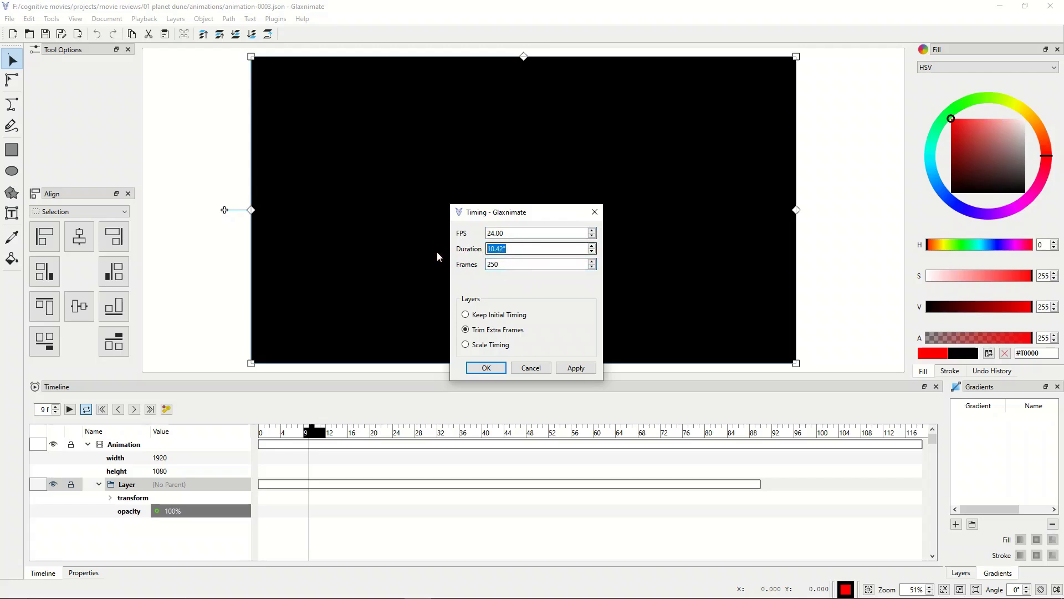
pyautogui.click(486, 367)
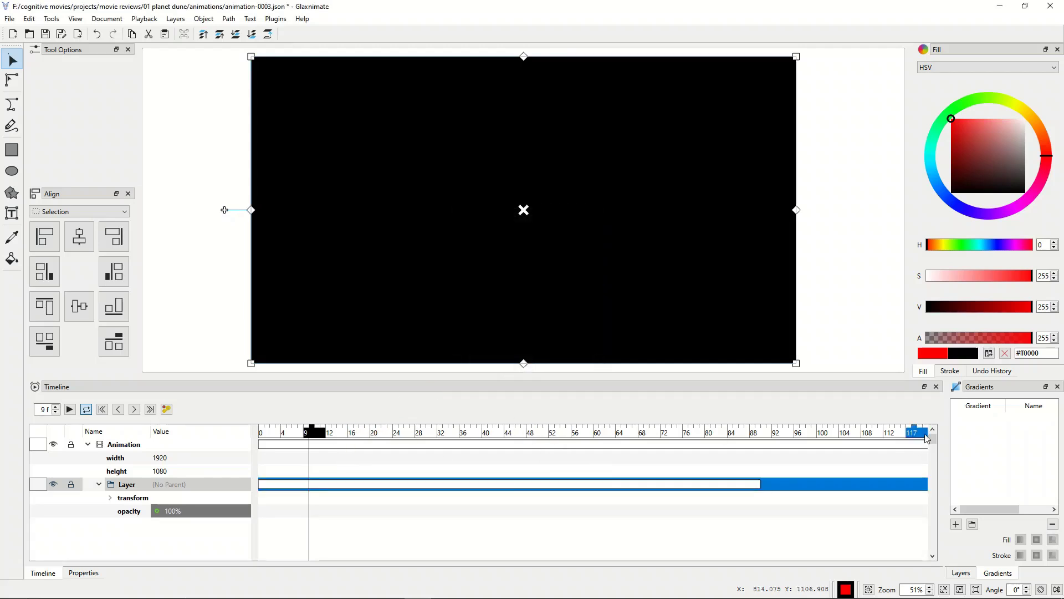
pyautogui.scroll(-3, 631, 443)
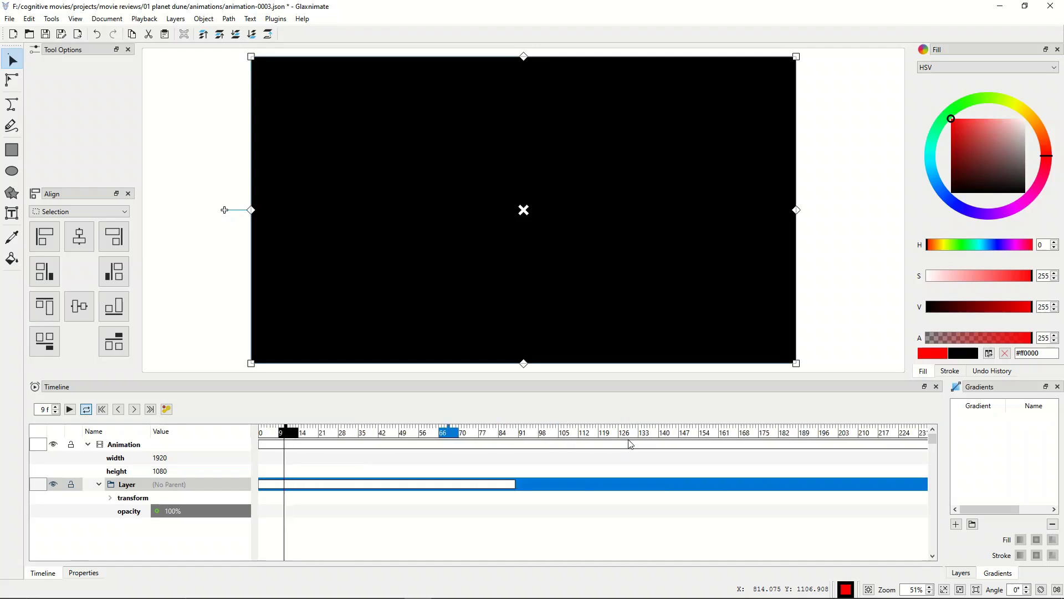
pyautogui.moveTo(286, 429); pyautogui.dragTo(381, 468)
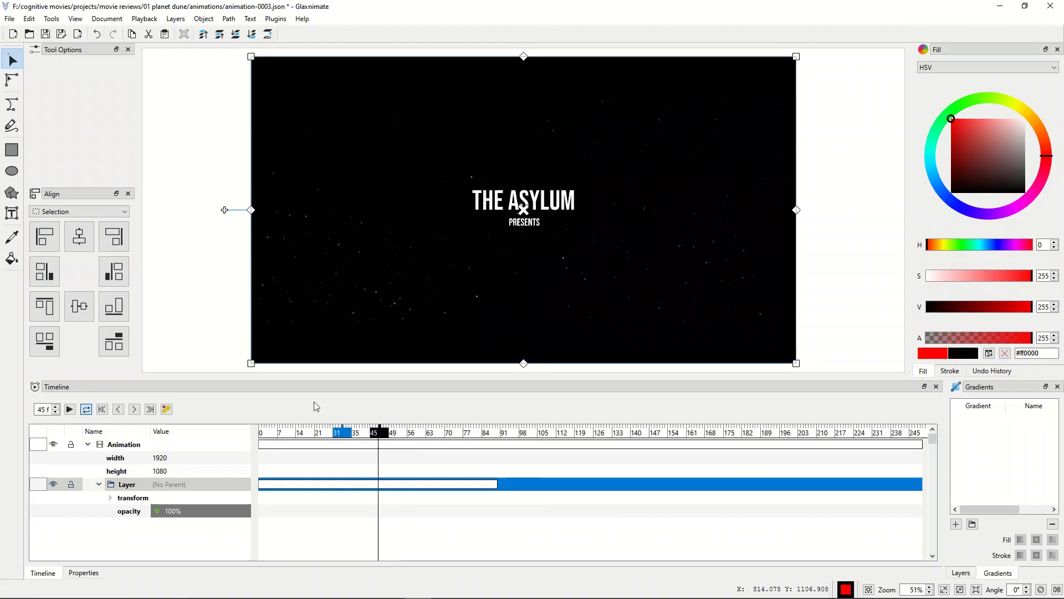
# Import cognitive head.png, move it left of the title, and enable Record Keyframes
pyautogui.click(10, 18)
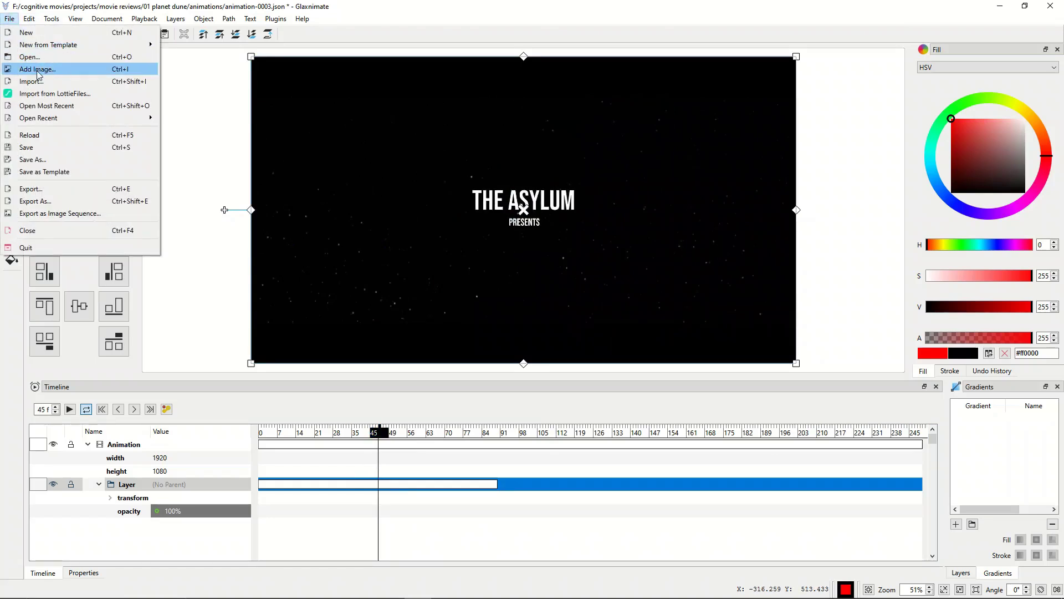
pyautogui.click(342, 112)
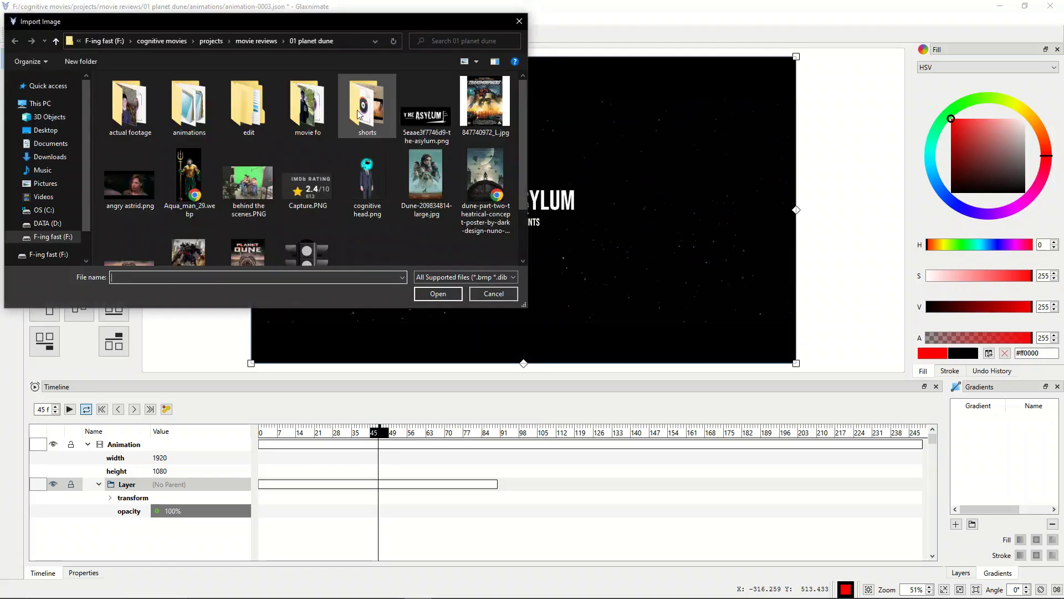
pyautogui.doubleClick(381, 181)
pyautogui.moveTo(391, 183); pyautogui.dragTo(371, 212)
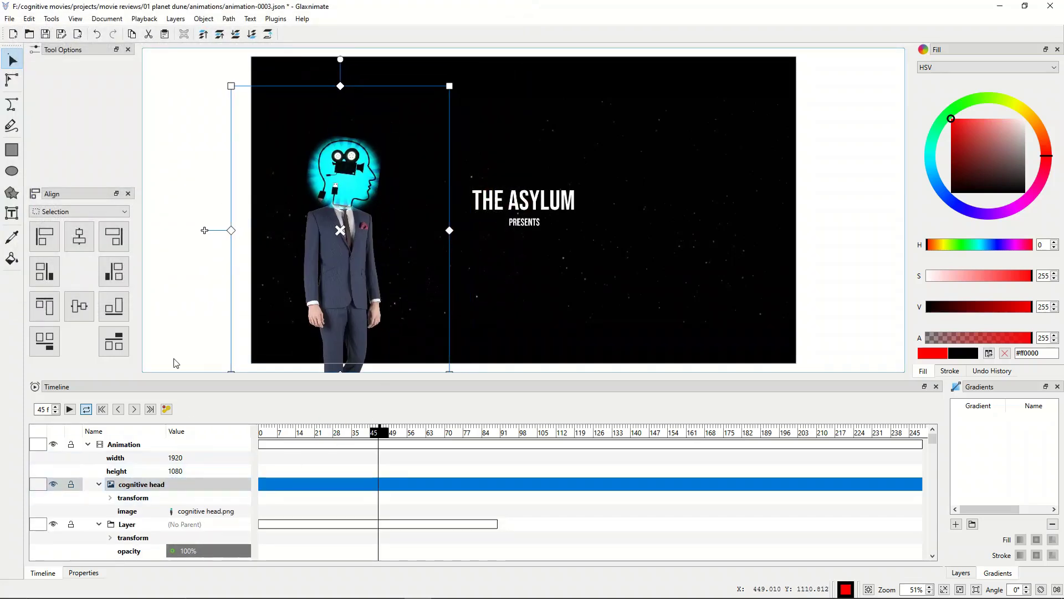
pyautogui.click(167, 409)
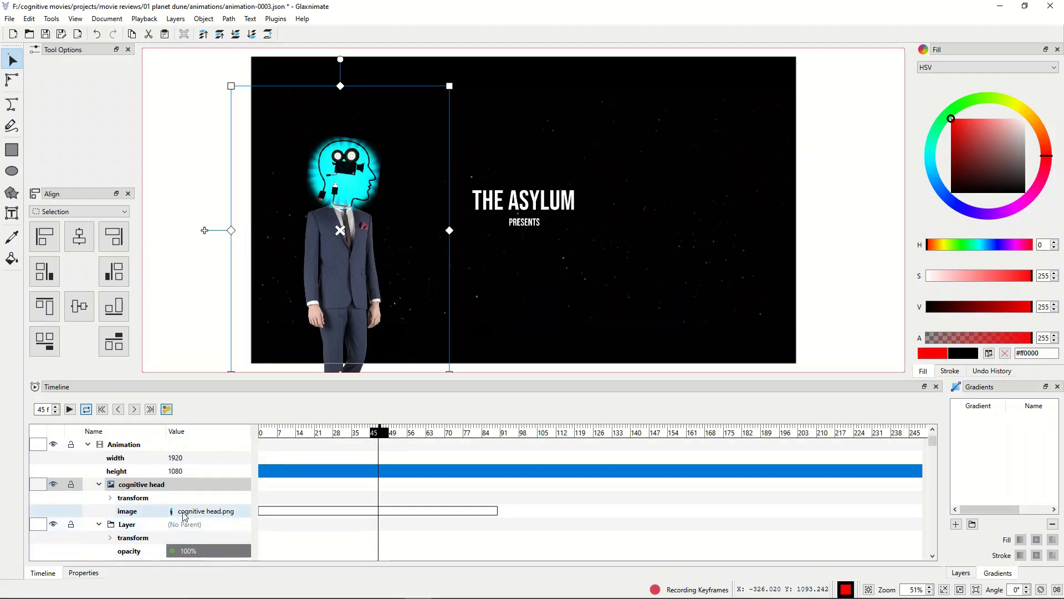
# Keyframe the head's position at frame 45, then move it down-right at frame 111
pyautogui.click(110, 498)
pyautogui.click(195, 524)
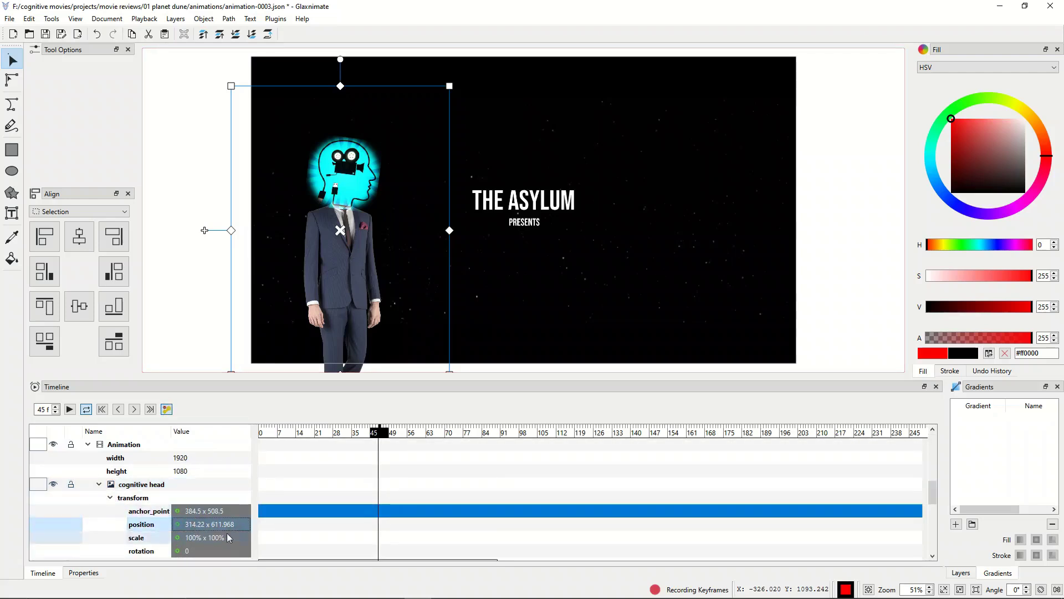
pyautogui.moveTo(353, 204); pyautogui.dragTo(351, 209)
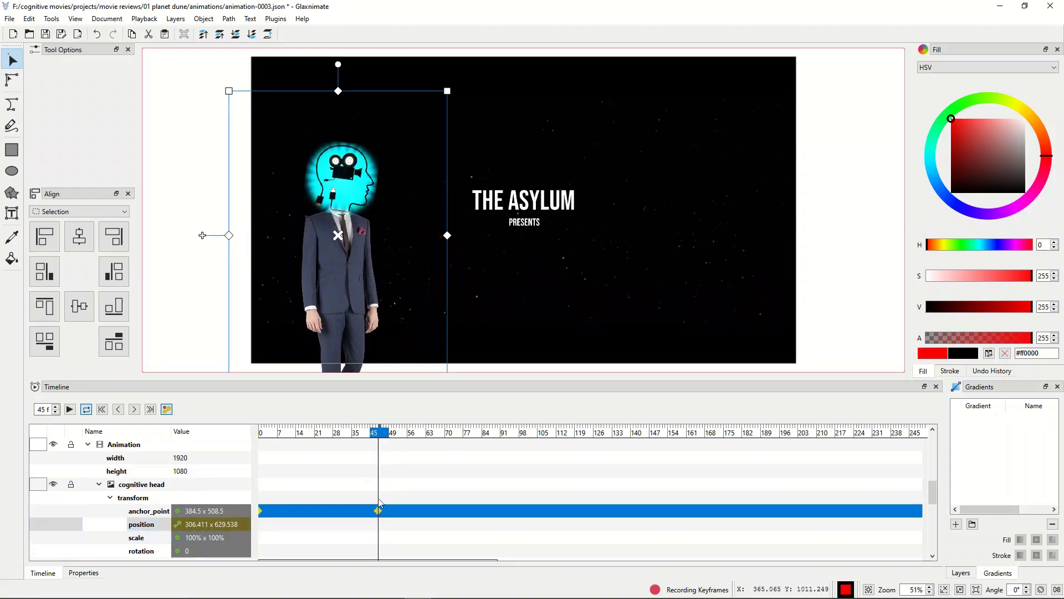
pyautogui.moveTo(381, 444); pyautogui.dragTo(551, 437)
pyautogui.moveTo(404, 257); pyautogui.dragTo(505, 369)
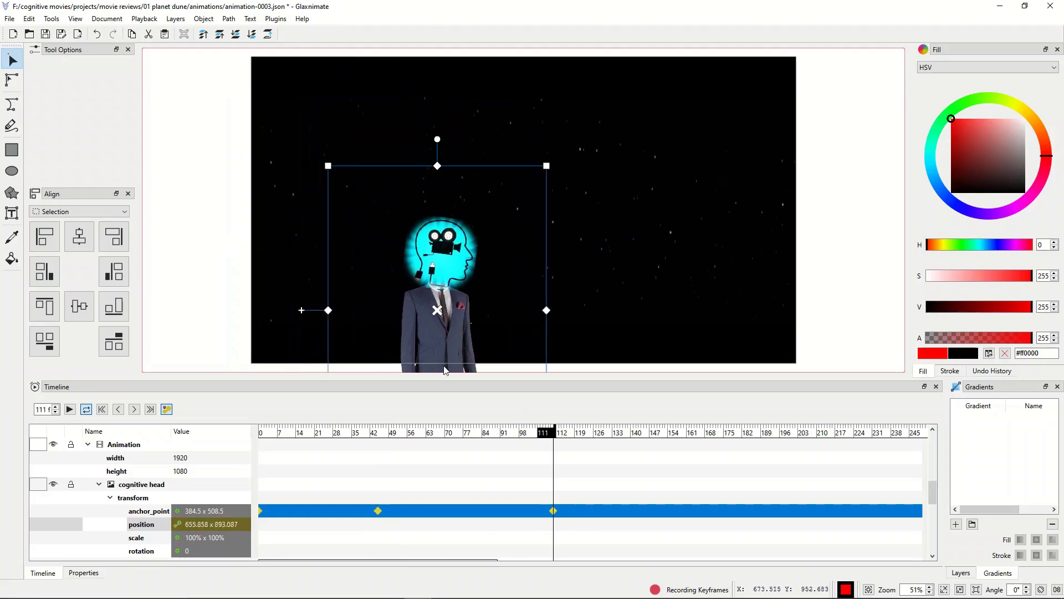
# Move the head right past the title at frame 219 and play the animation back
pyautogui.moveTo(557, 439); pyautogui.dragTo(841, 433)
pyautogui.moveTo(436, 276); pyautogui.dragTo(725, 239)
pyautogui.moveTo(845, 441); pyautogui.dragTo(154, 442)
pyautogui.press('space')
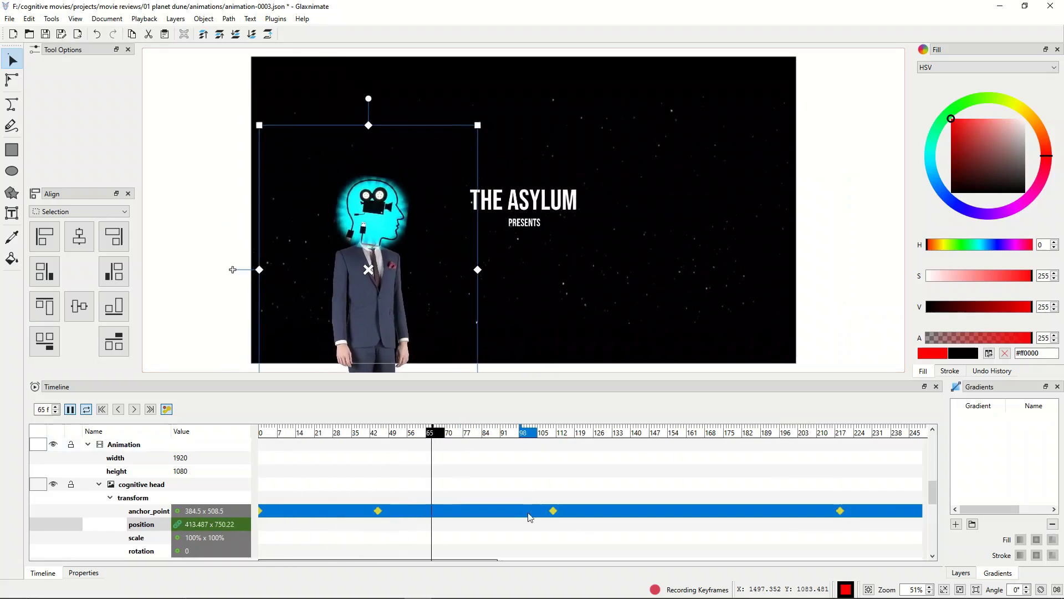
pyautogui.click(554, 511)
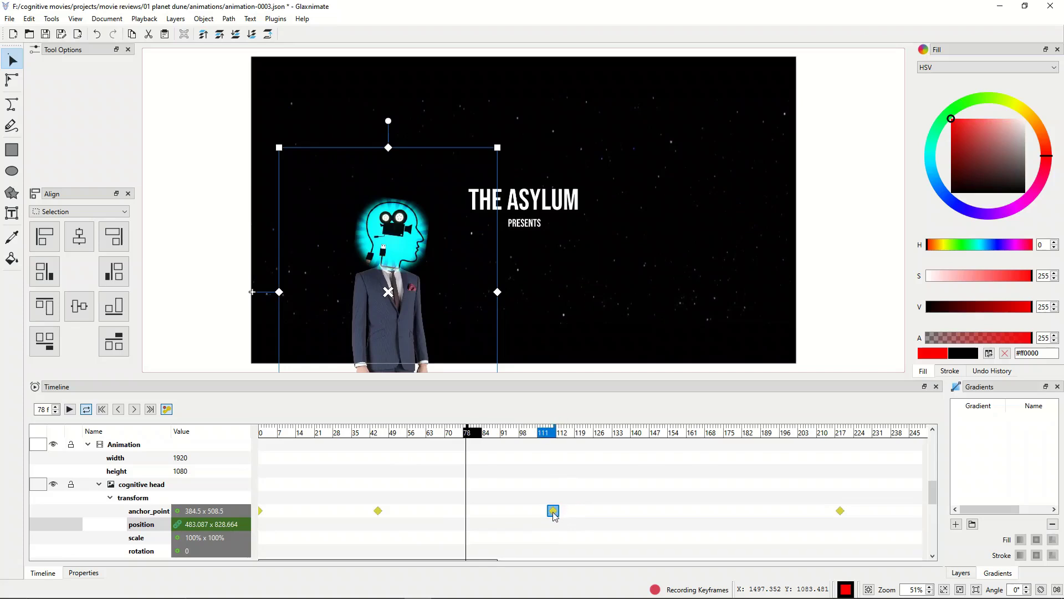
# Set the frame 111 position keyframe's transition to Fast and preview the motion
pyautogui.rightClick(554, 512)
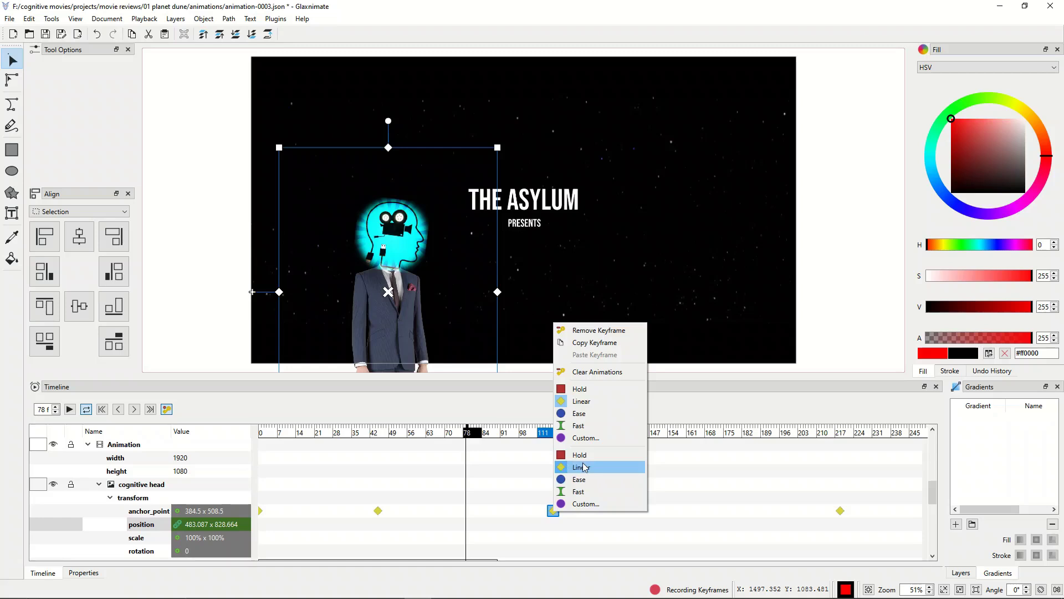
pyautogui.click(591, 492)
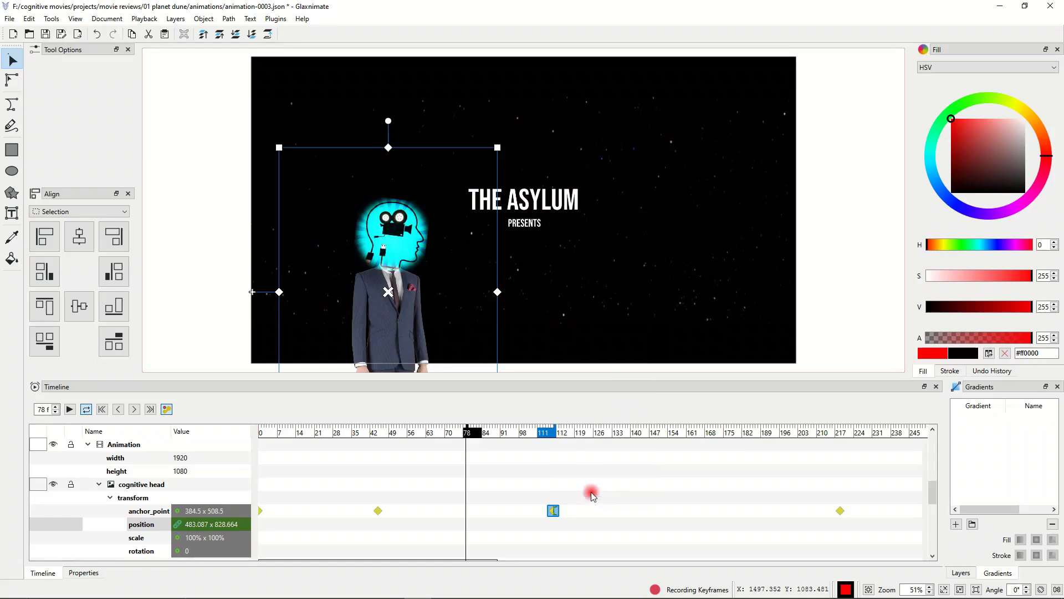
pyautogui.press('space')
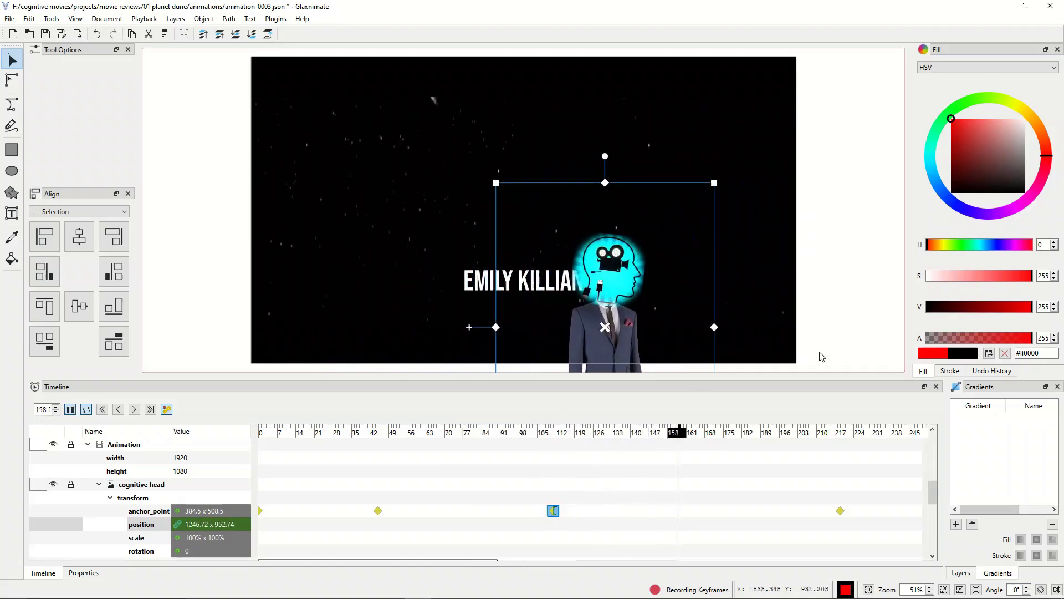
pyautogui.press('space')
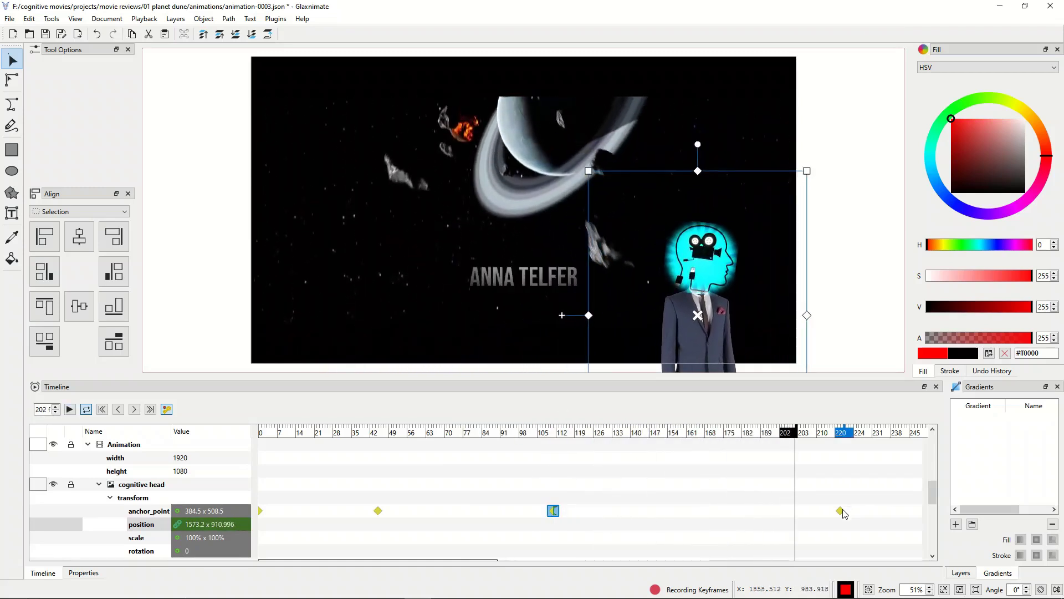
# Set the frame 219 position keyframe's transition to Ease and preview it
pyautogui.rightClick(839, 511)
pyautogui.click(849, 477)
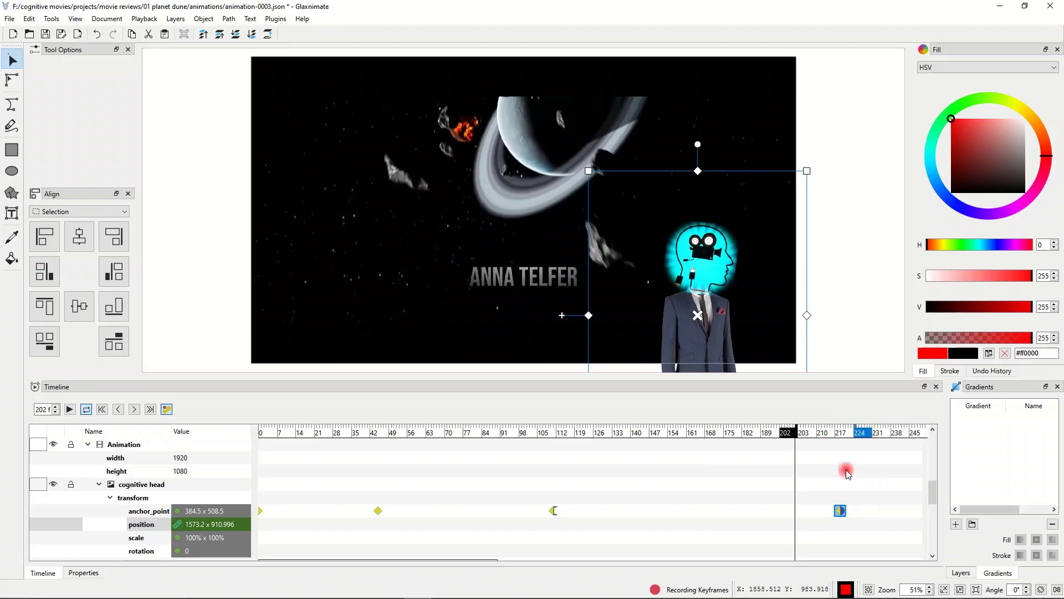
pyautogui.press('space')
pyautogui.press('space')
pyautogui.rightClick(840, 510)
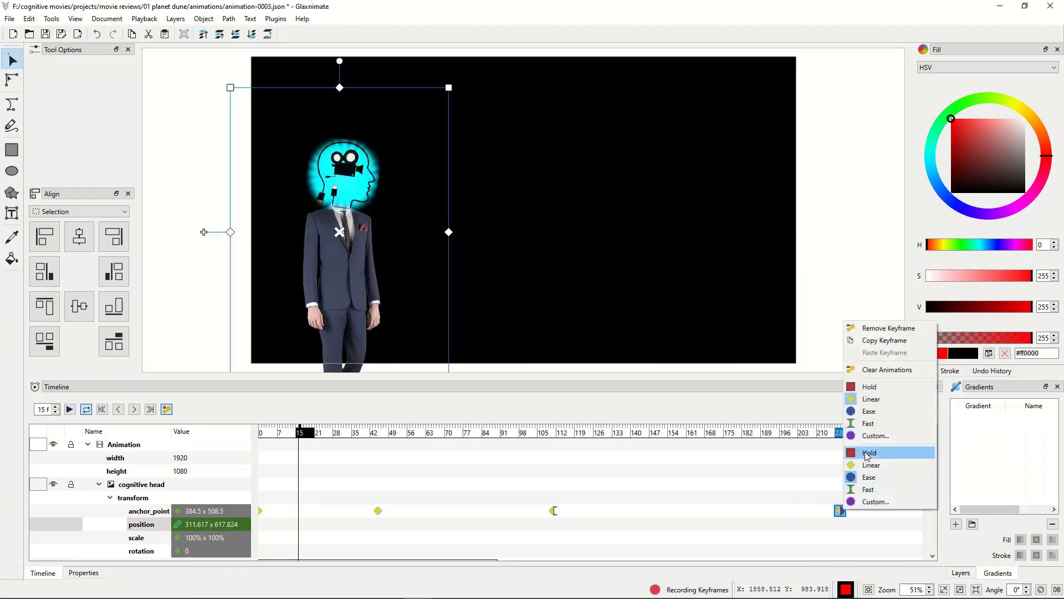
pyautogui.click(866, 410)
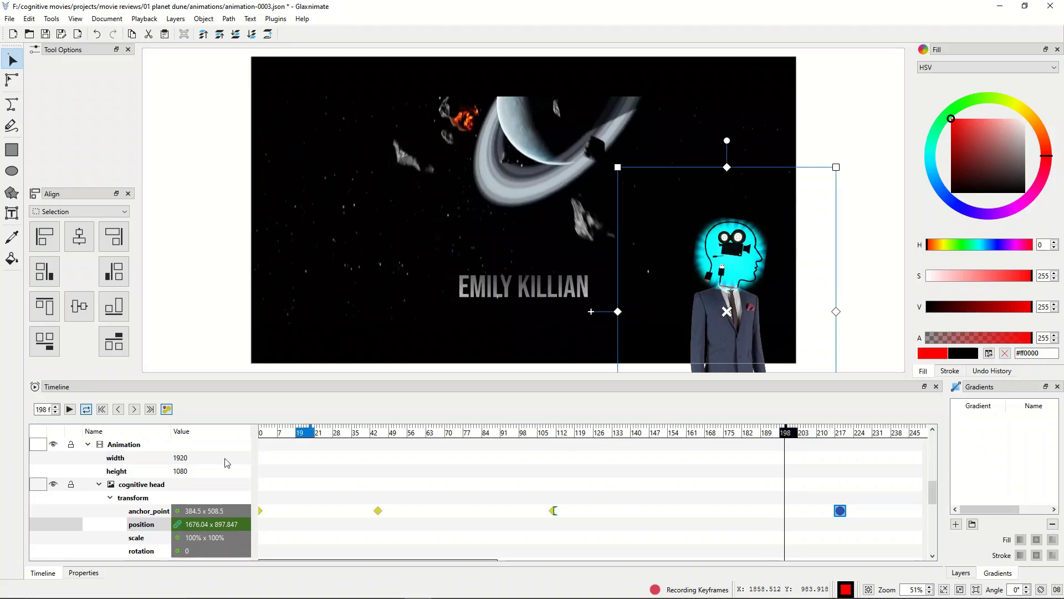
pyautogui.press('space')
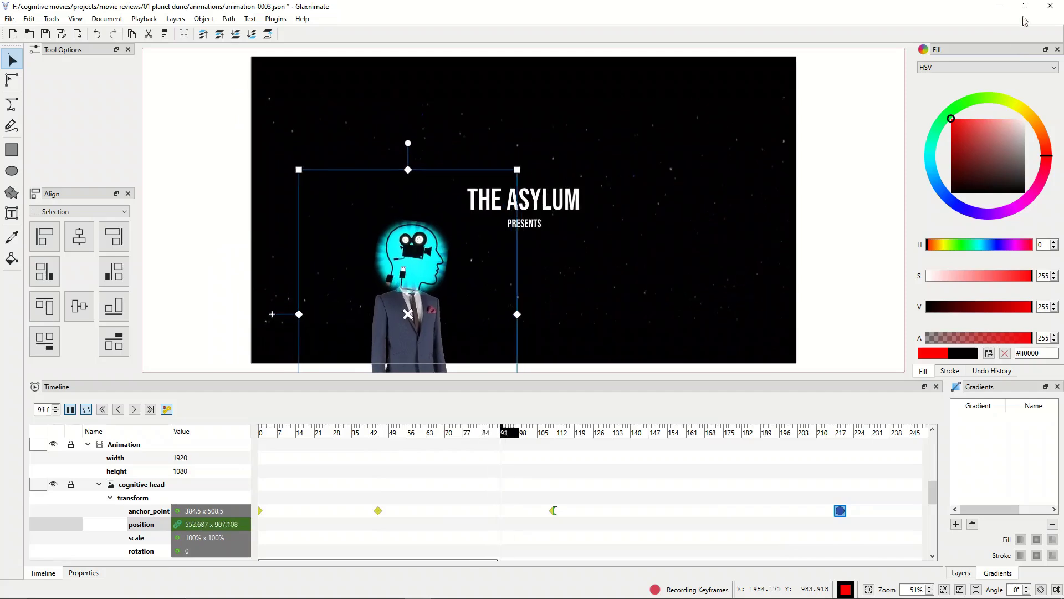
# Save and close Glaxnimate, then play the Kdenlive project from the start
pyautogui.hotkey('alt', 'F4')
pyautogui.click(495, 330)
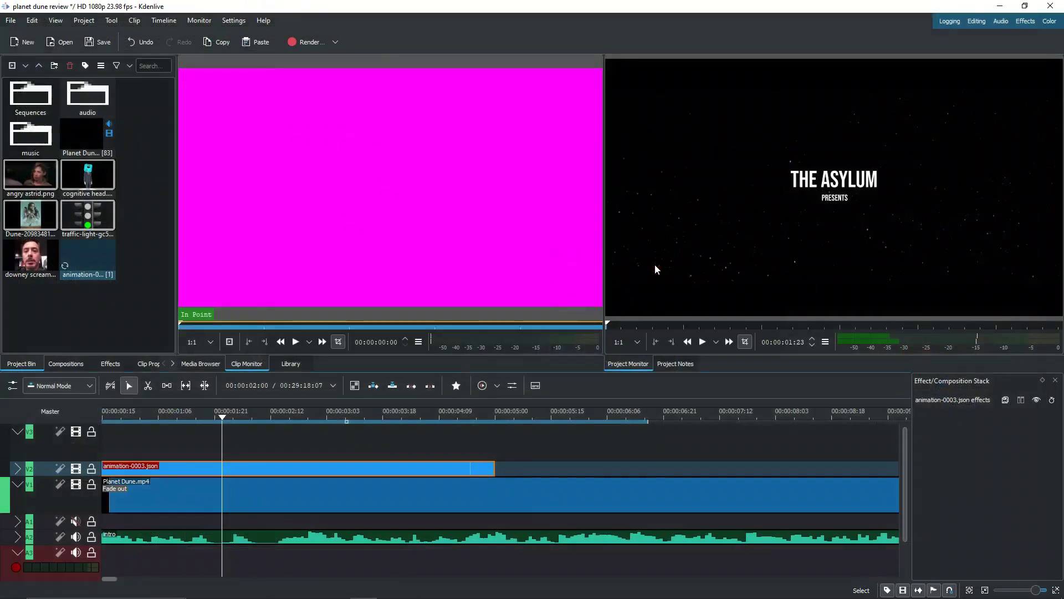
pyautogui.moveTo(147, 420); pyautogui.dragTo(88, 413)
pyautogui.click(766, 255)
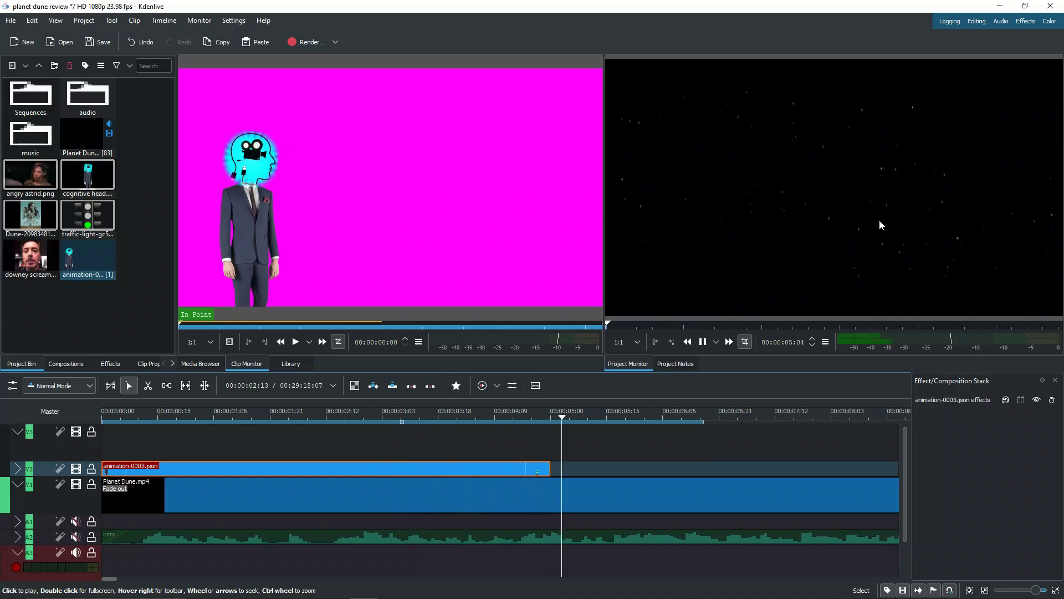
pyautogui.press('space')
# Lengthen animation-0003.json on V2 to about 10 seconds and preview the intro credits
pyautogui.moveTo(549, 470); pyautogui.dragTo(851, 468)
pyautogui.scroll(-3, 776, 471)
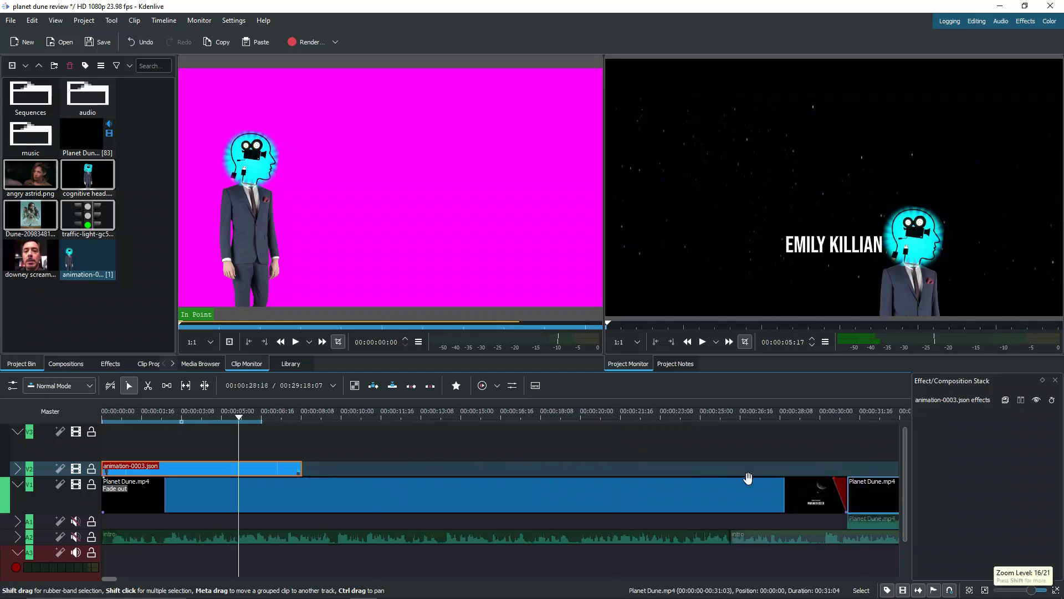
pyautogui.moveTo(302, 469); pyautogui.dragTo(485, 472)
pyautogui.press('space')
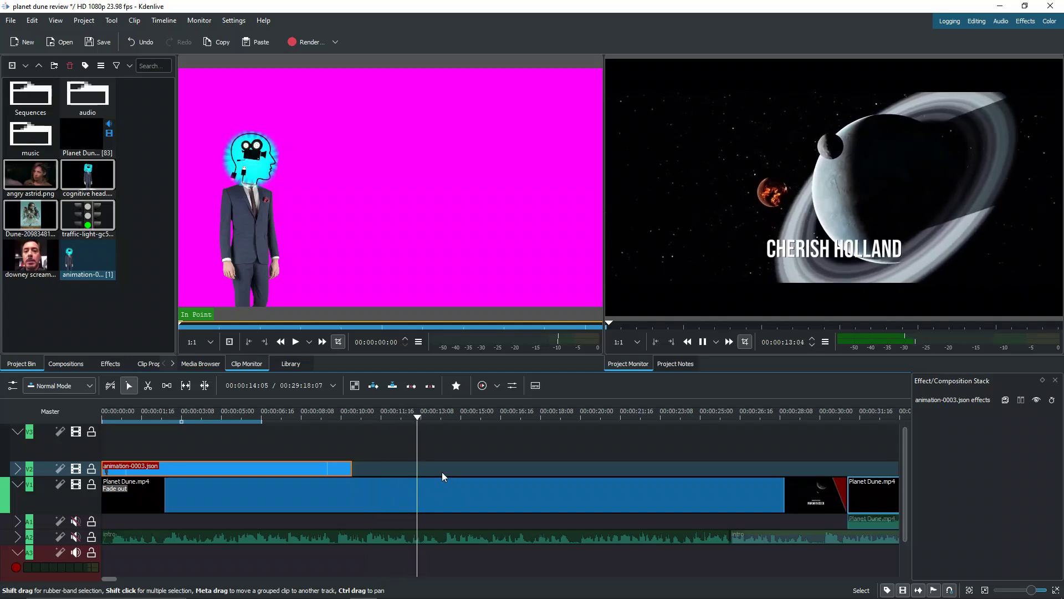
pyautogui.click(827, 249)
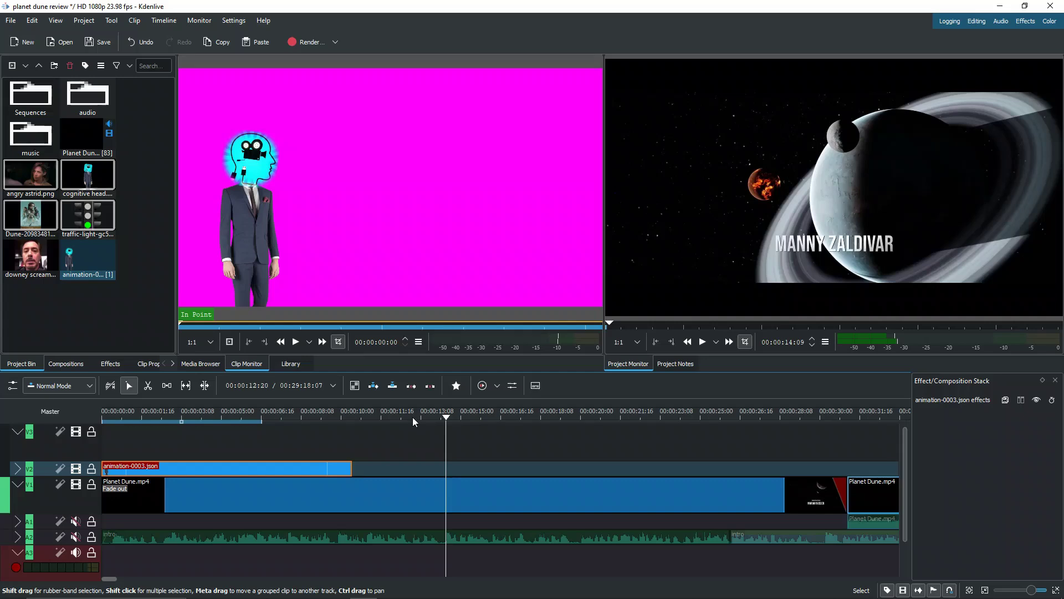
pyautogui.moveTo(447, 413); pyautogui.dragTo(331, 410)
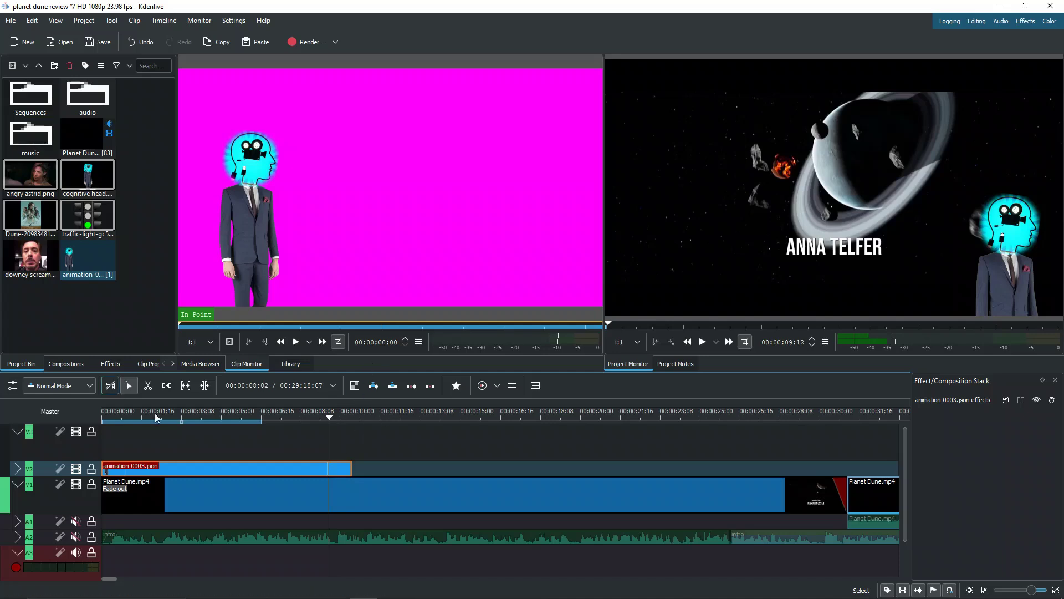
# Delete animation-0003.json from the bin and timeline, and place cognitive head.png on V2
pyautogui.click(92, 260)
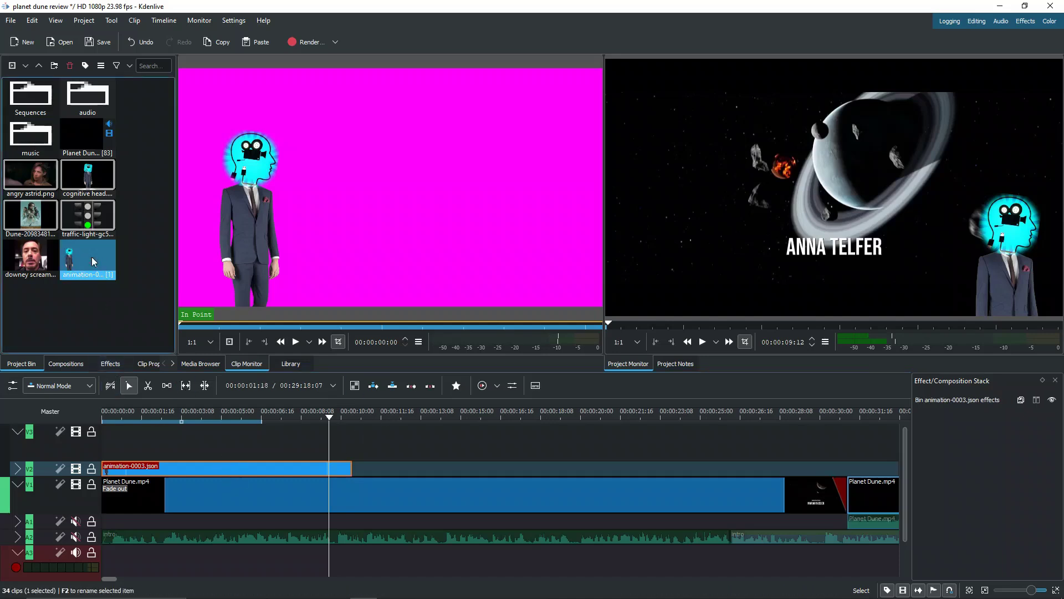
pyautogui.press('Delete')
pyautogui.click(541, 317)
pyautogui.moveTo(88, 174); pyautogui.dragTo(87, 472)
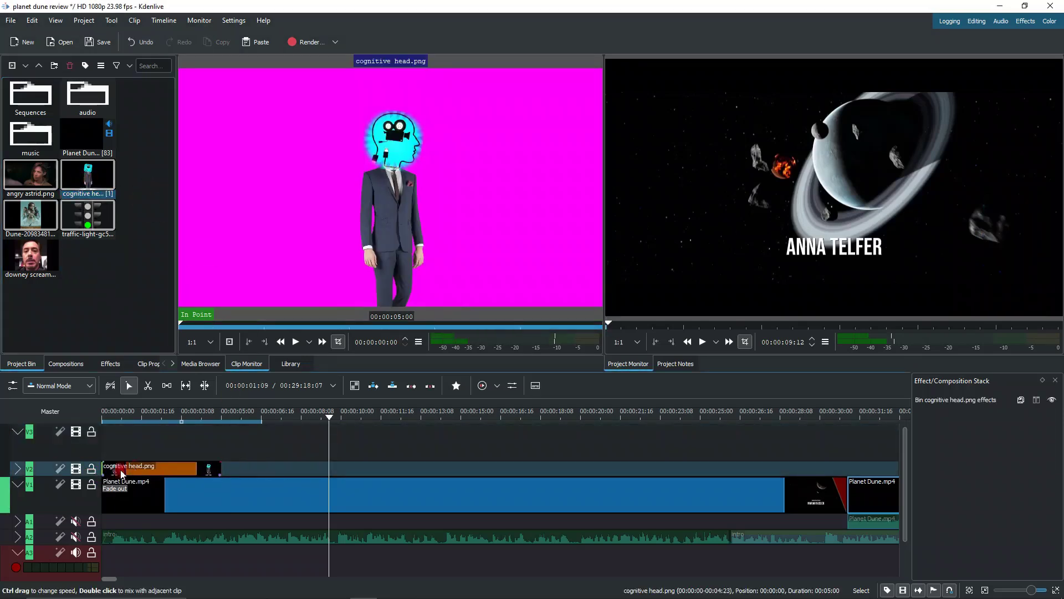
# Add a Transform effect to the cognitive head.png clip
pyautogui.click(154, 420)
pyautogui.rightClick(175, 469)
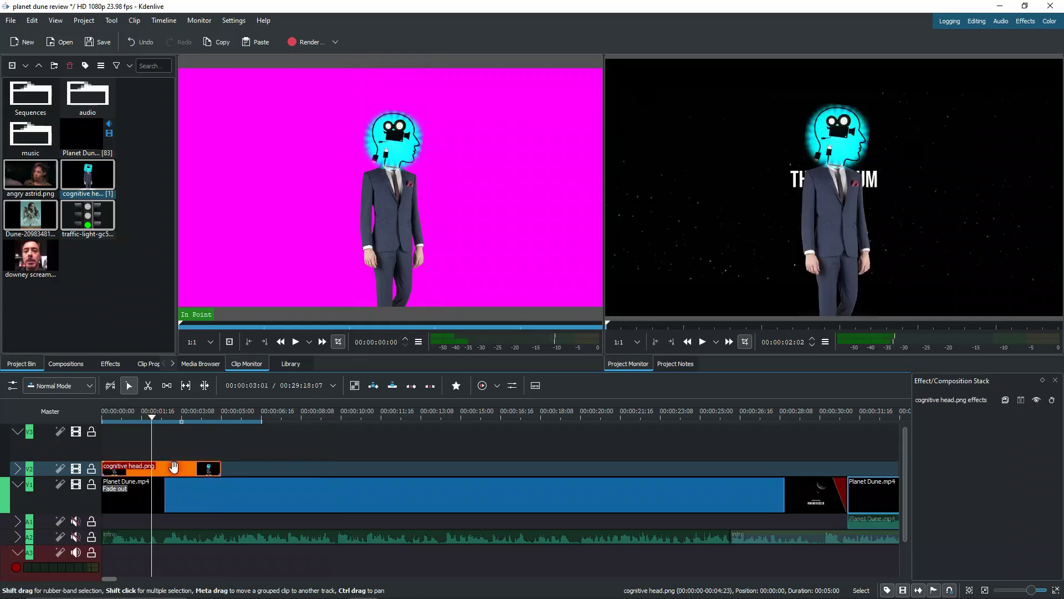
pyautogui.moveTo(333, 444)
pyautogui.click(370, 458)
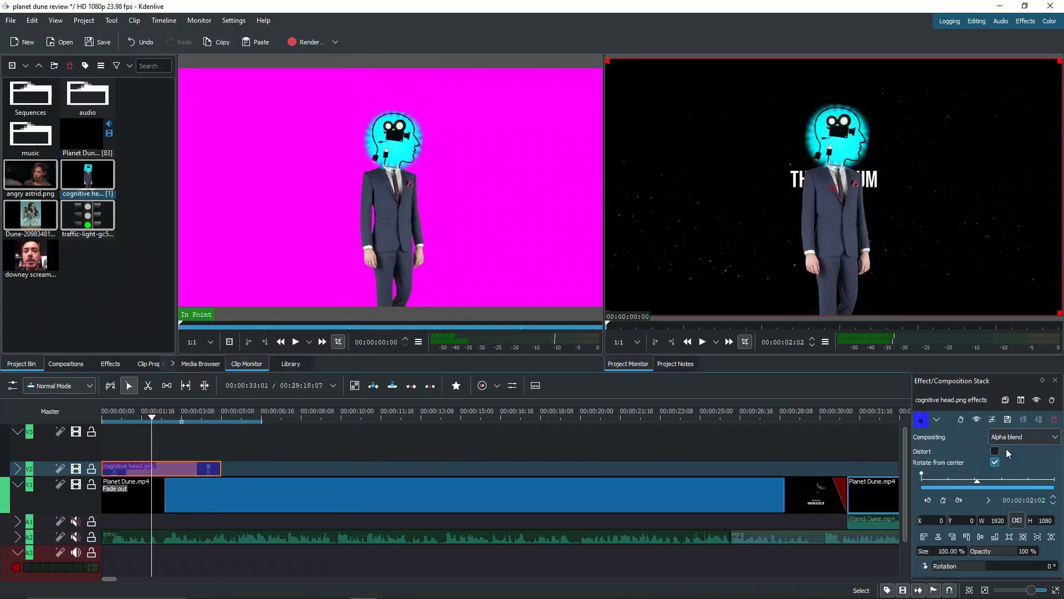
# Keyframe the Transform so the figure moves left and down 11 frames in, then play back
pyautogui.click(959, 499)
pyautogui.click(933, 481)
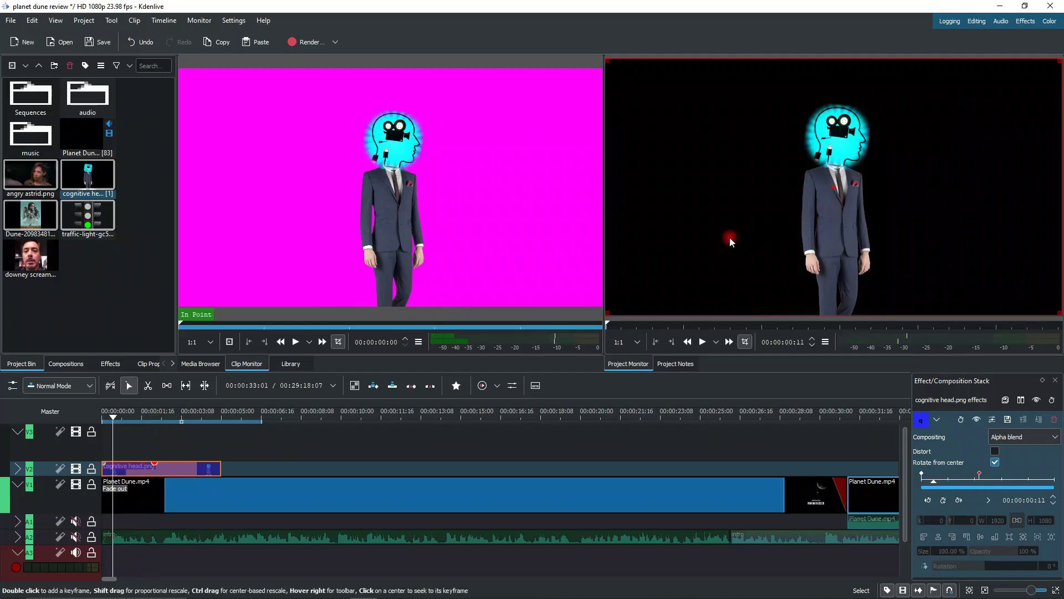
pyautogui.moveTo(833, 189); pyautogui.dragTo(740, 230)
pyautogui.moveTo(935, 478); pyautogui.dragTo(922, 478)
pyautogui.press('space')
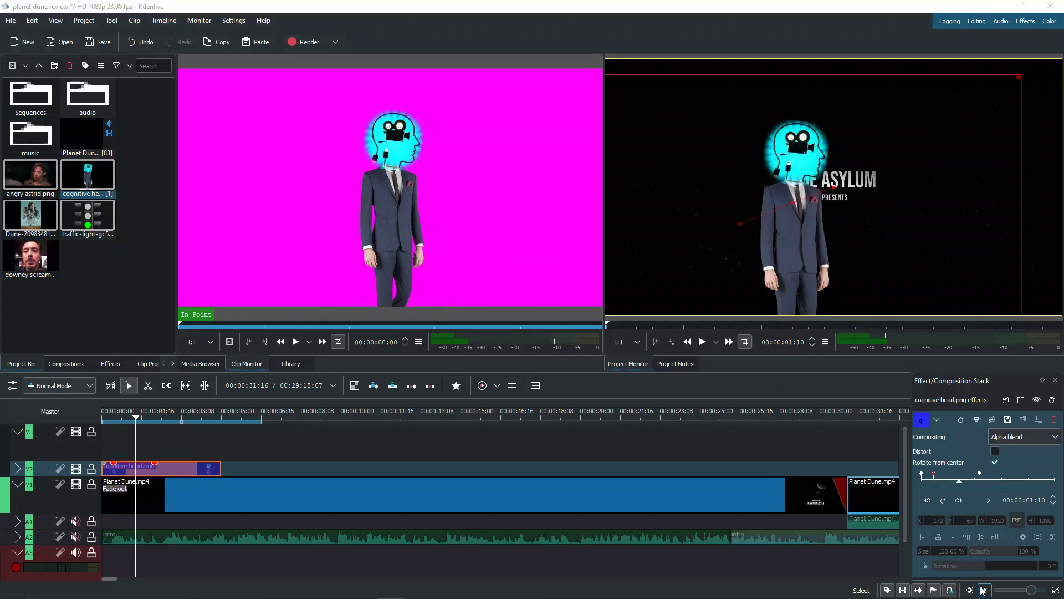
pyautogui.click(991, 501)
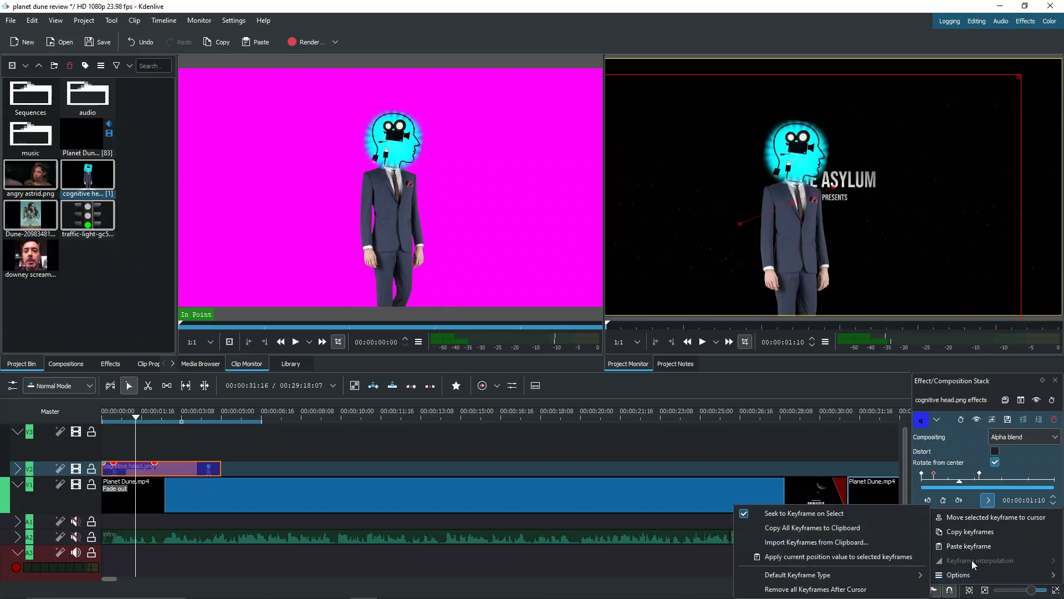
# Inspect the second Transform keyframe's interpolation options without changing them
pyautogui.click(935, 474)
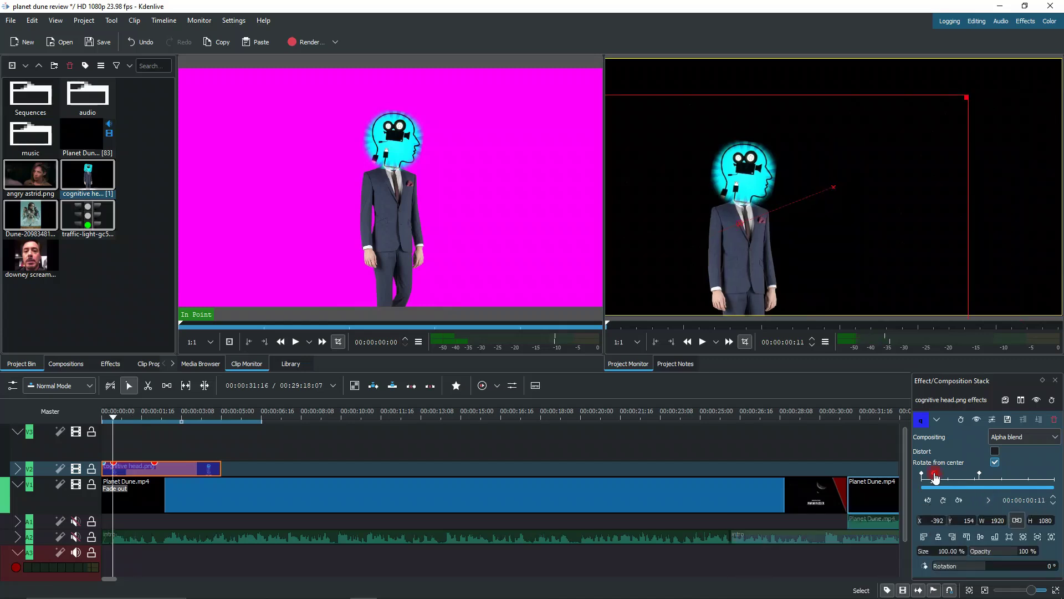
pyautogui.click(990, 501)
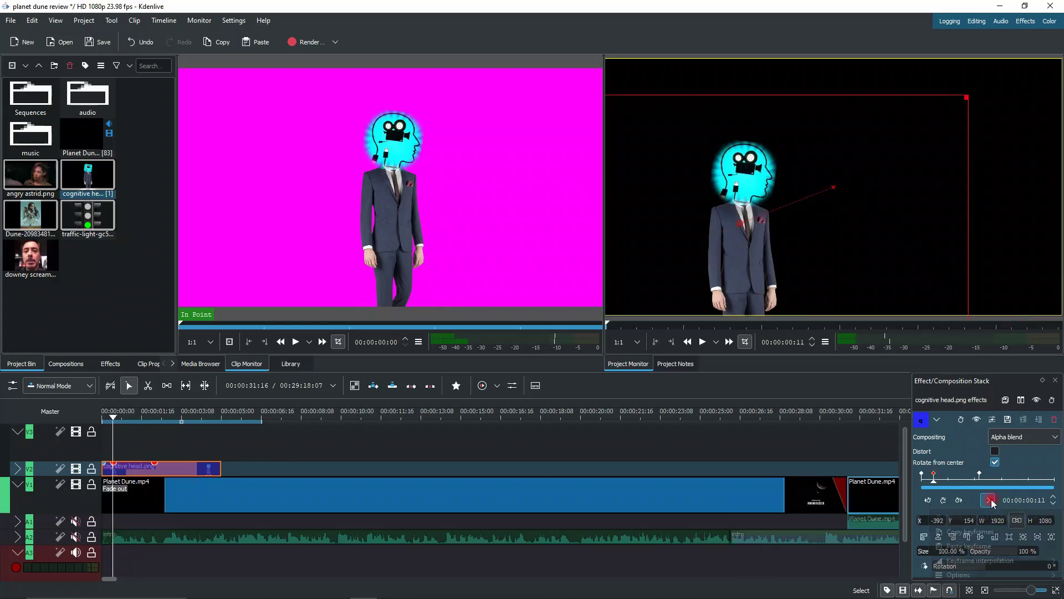
pyautogui.moveTo(1010, 568)
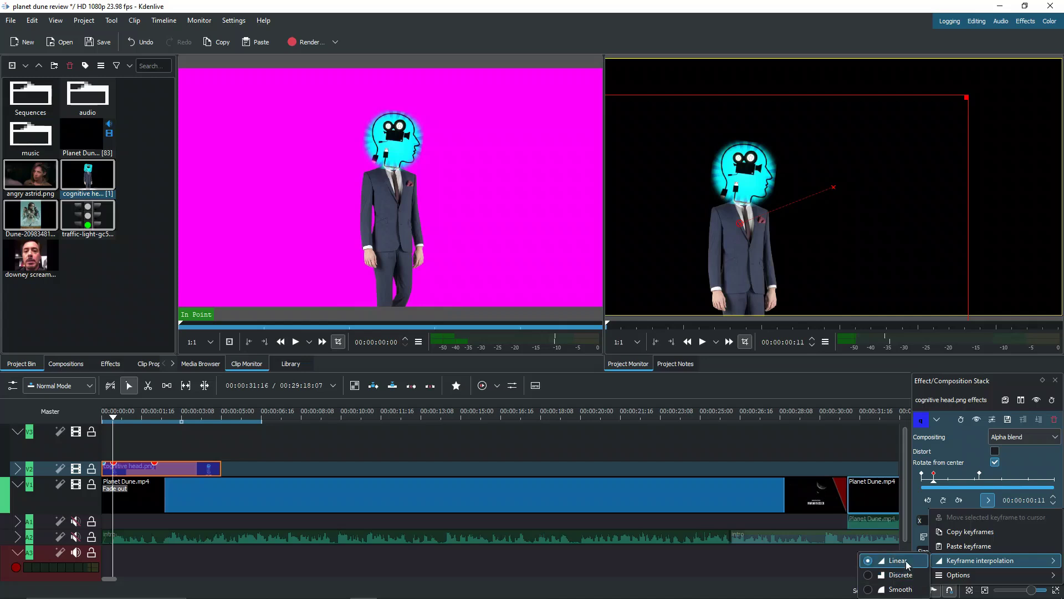
pyautogui.click(917, 508)
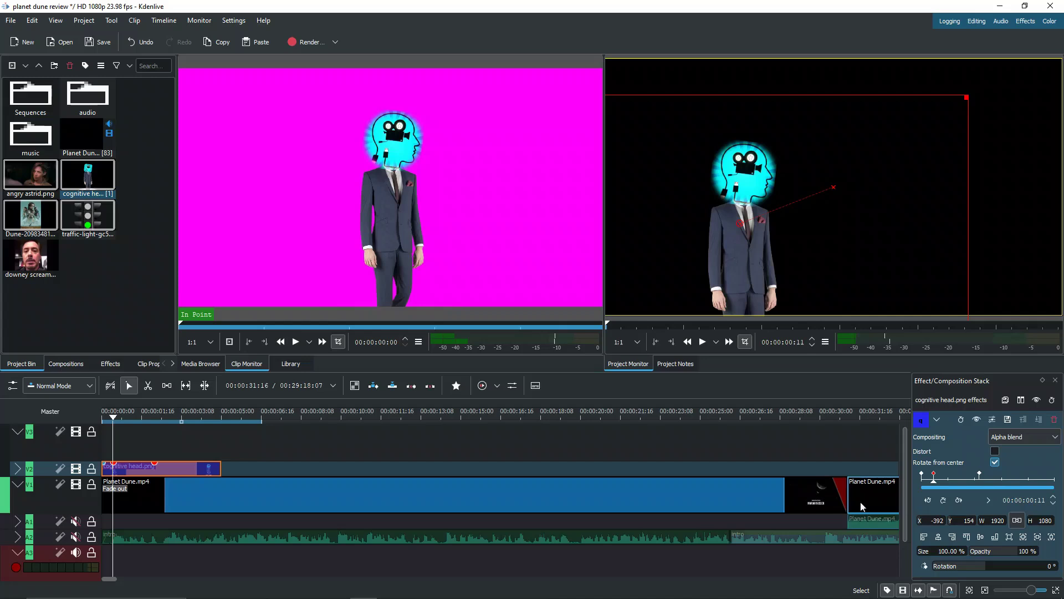
# Delete the cognitive head.png clip from V2 and return the playhead to the start
pyautogui.click(79, 276)
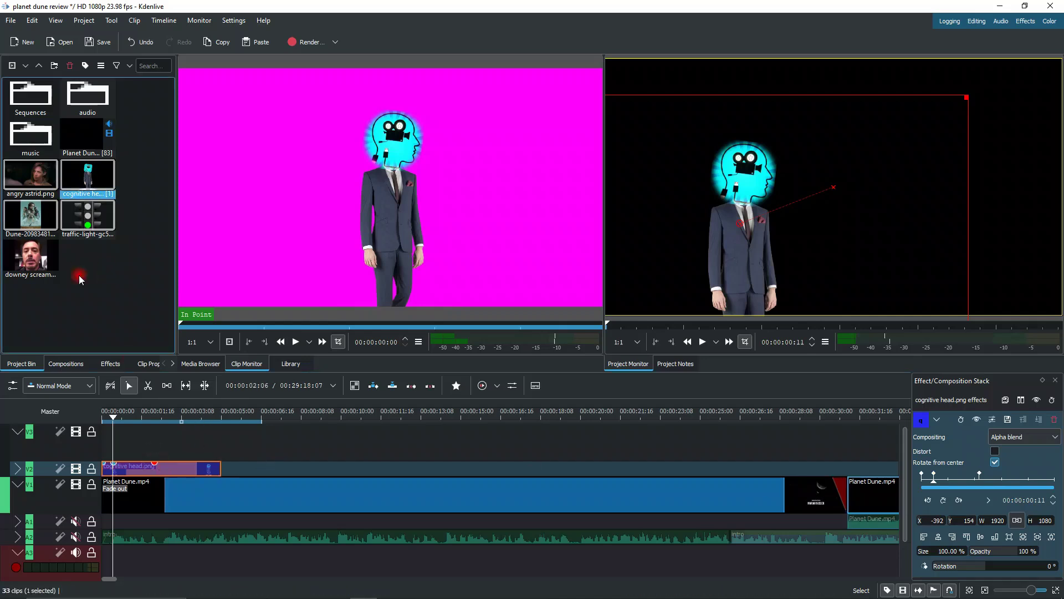
pyautogui.rightClick(79, 275)
pyautogui.click(194, 466)
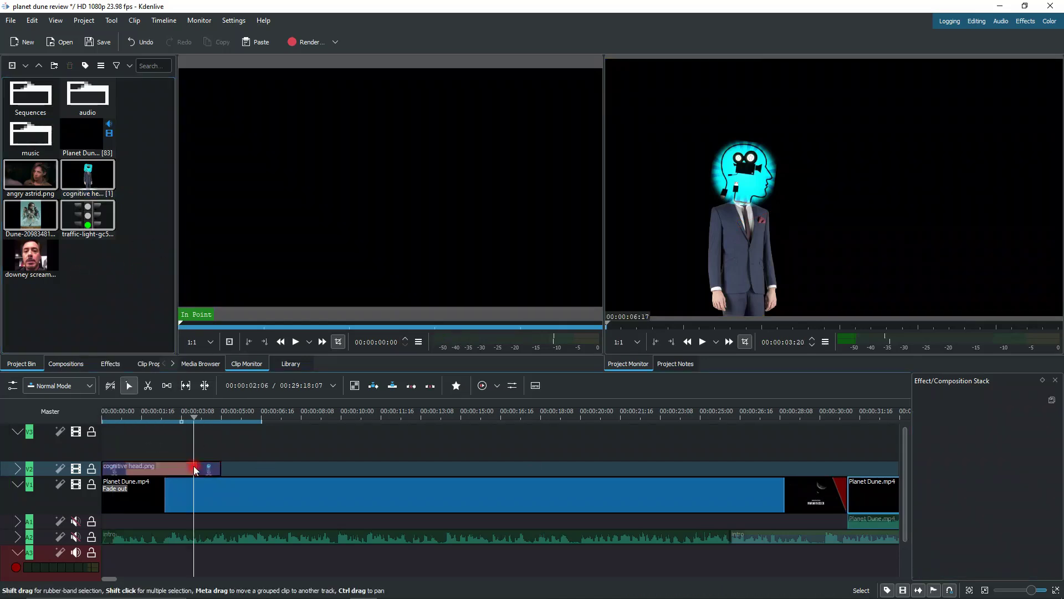
pyautogui.click(204, 465)
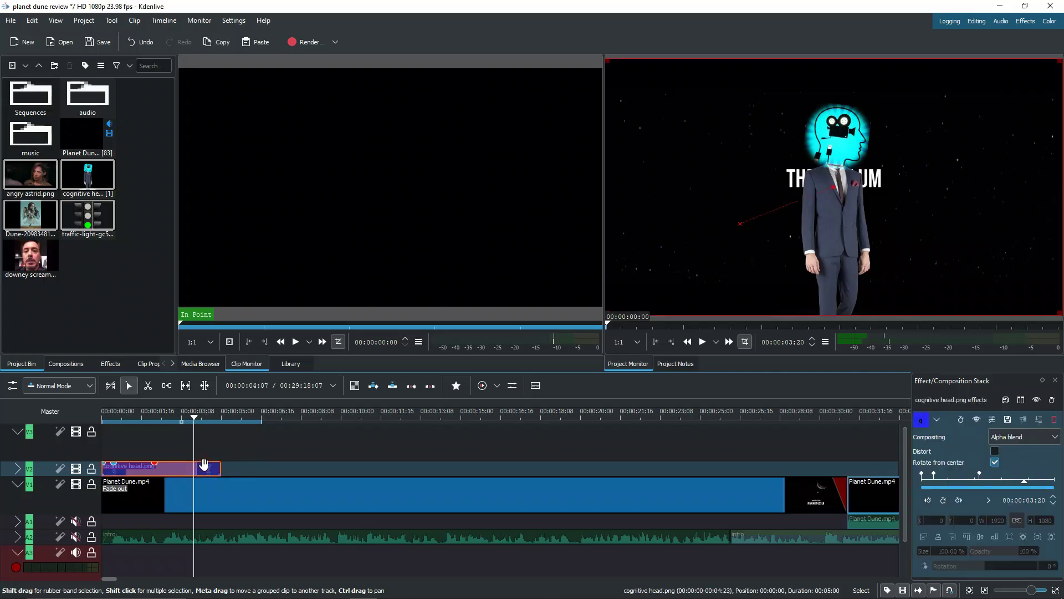
pyautogui.press('Delete')
pyautogui.click(103, 415)
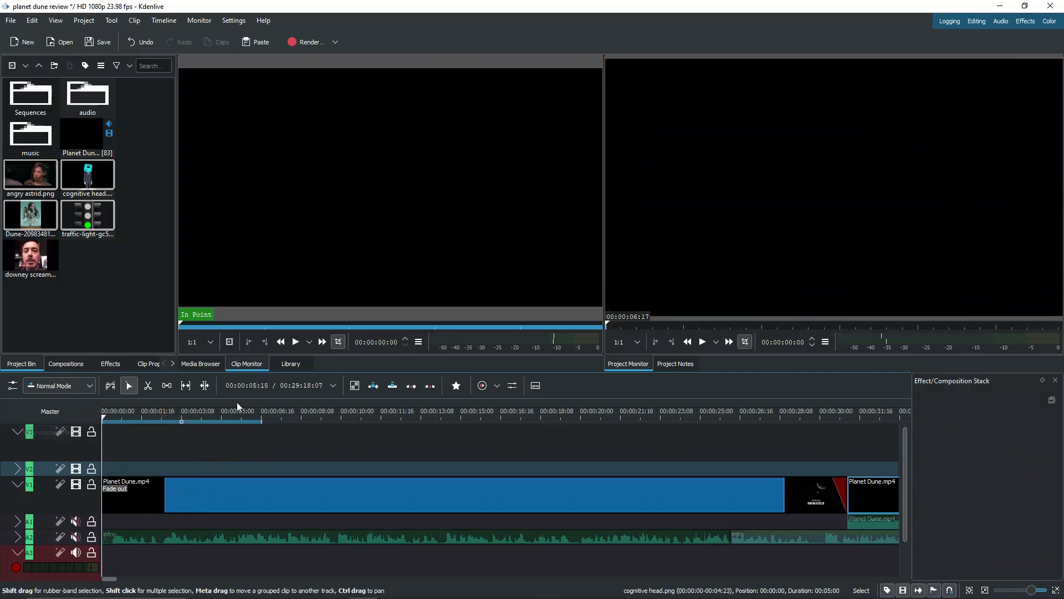